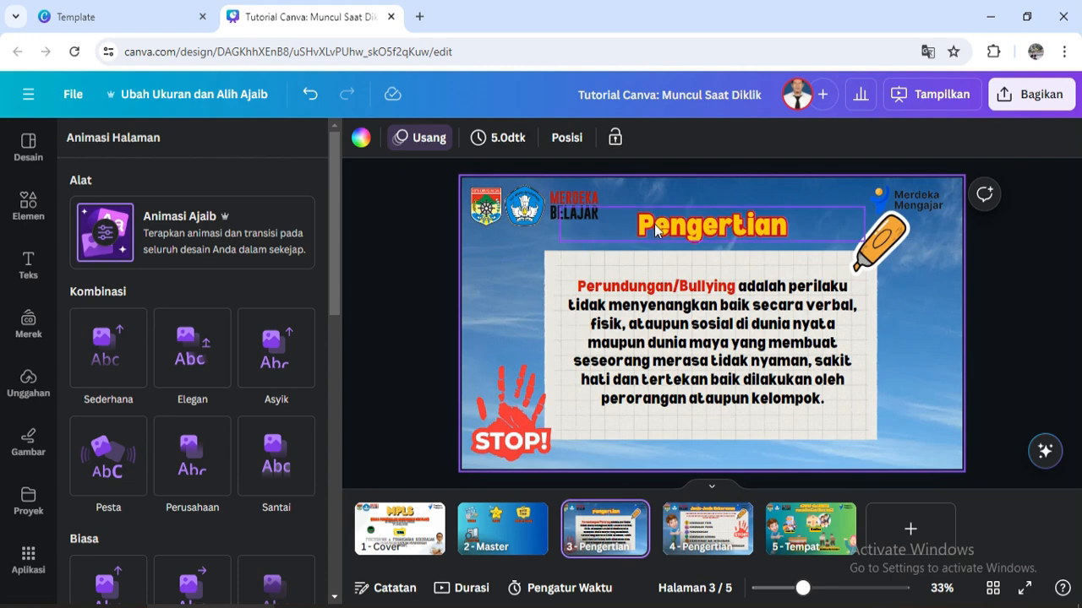
pyautogui.click(666, 226)
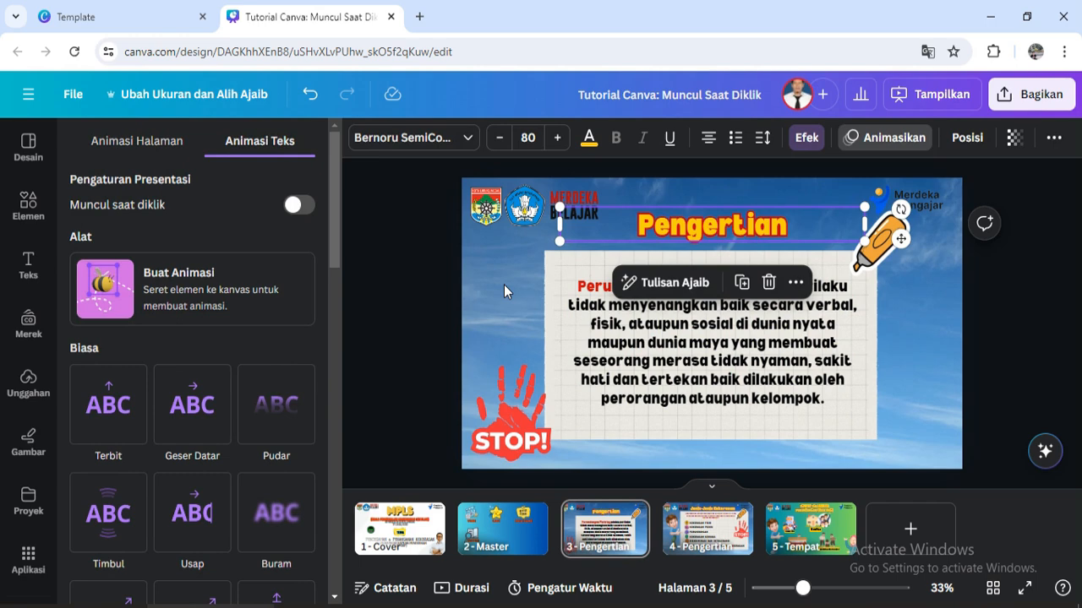
pyautogui.click(437, 285)
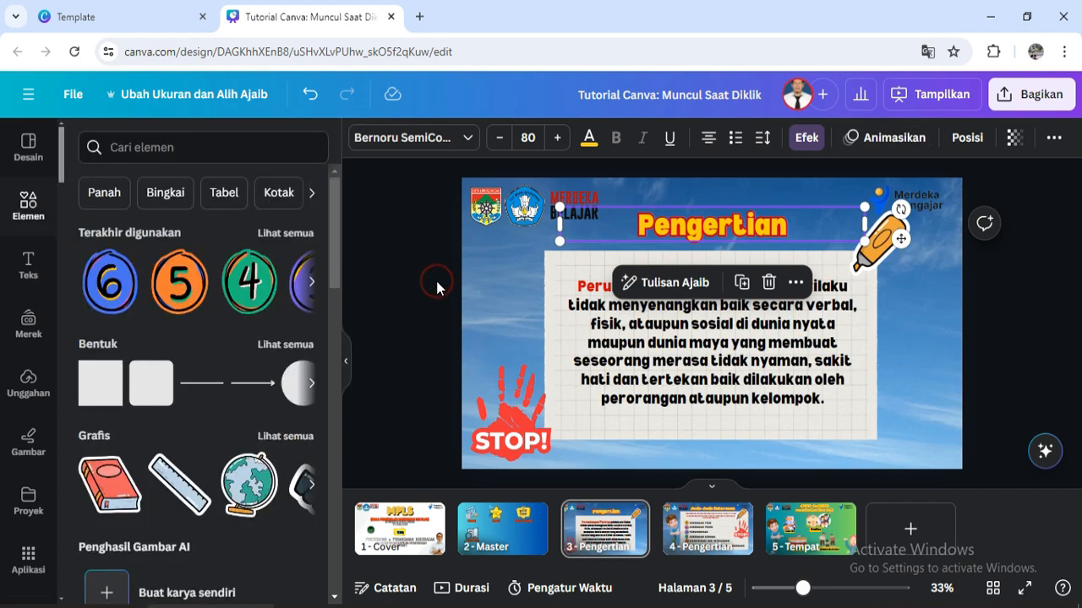
pyautogui.click(441, 278)
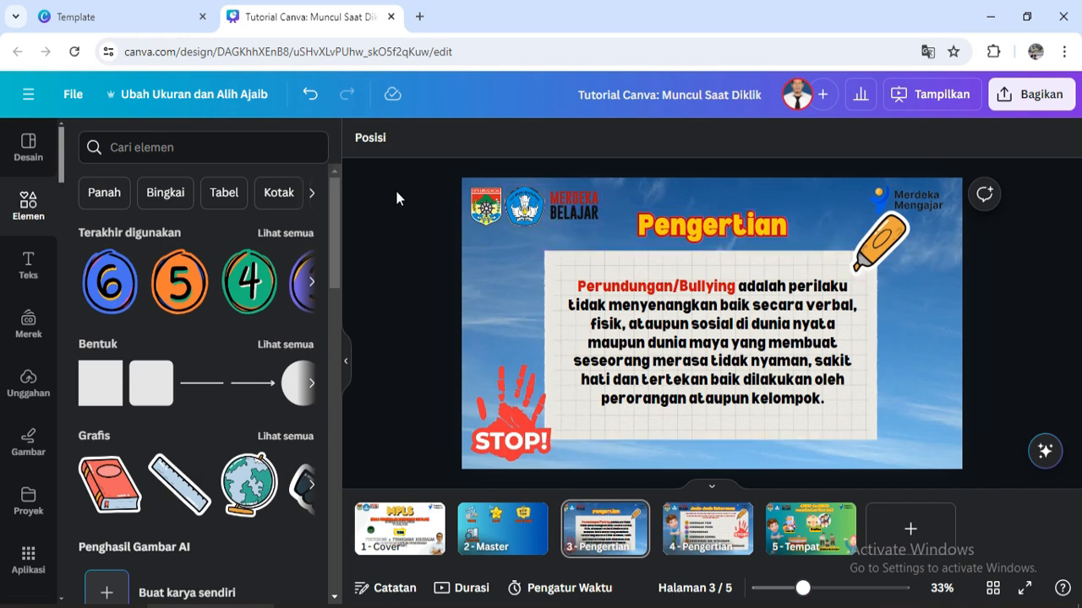
# - Enable "Muncul saat diklik" for the "Pengertian" title on page 3 and give it the Burst text animation
pyautogui.click(688, 231)
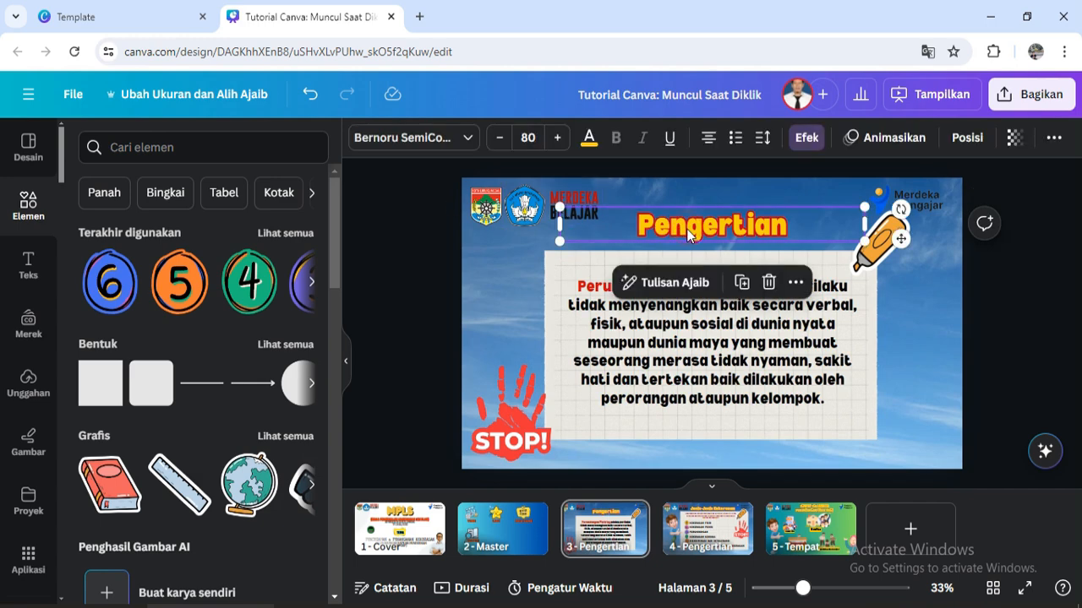
pyautogui.click(884, 145)
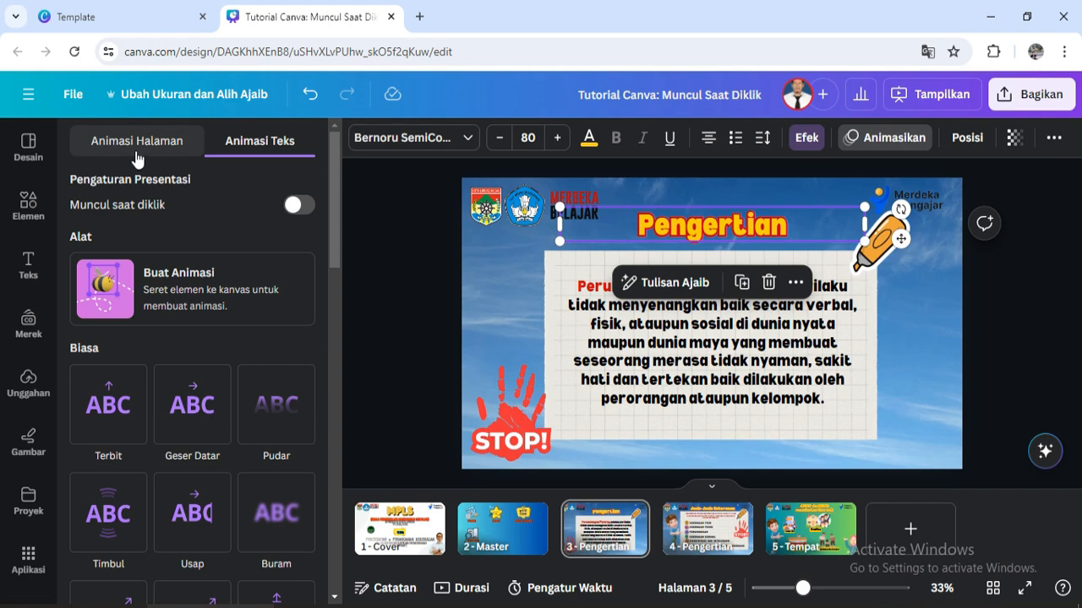
pyautogui.click(175, 156)
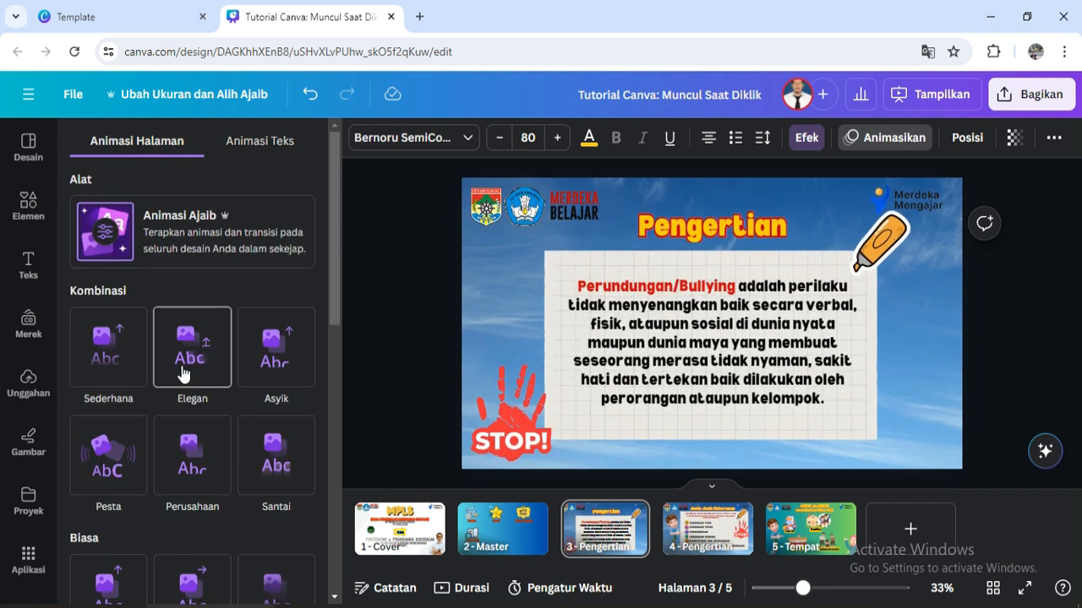
pyautogui.click(249, 150)
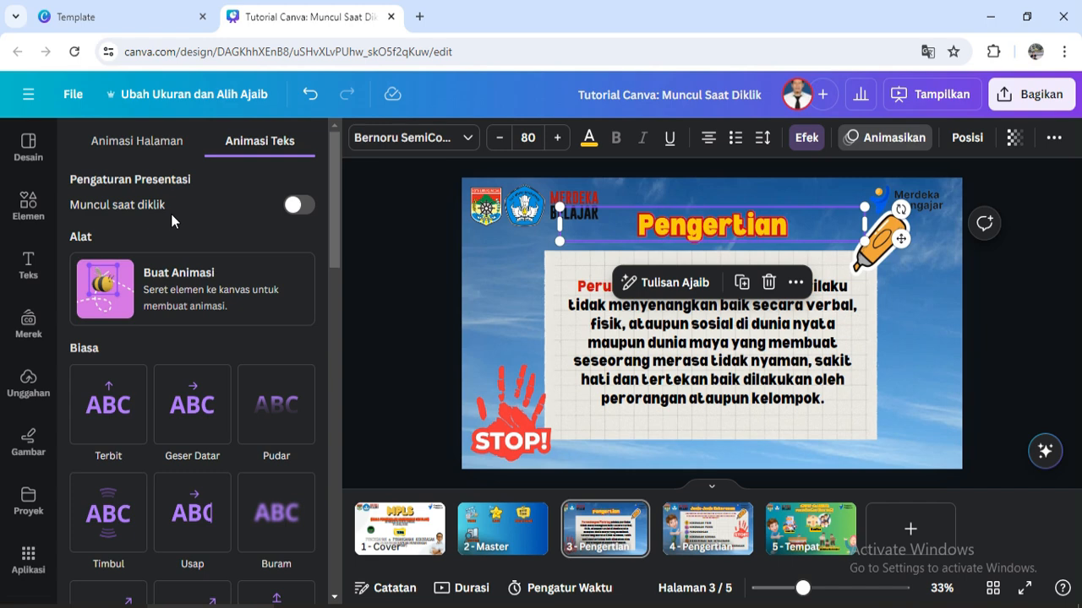
pyautogui.click(308, 211)
pyautogui.moveTo(334, 220); pyautogui.dragTo(335, 377)
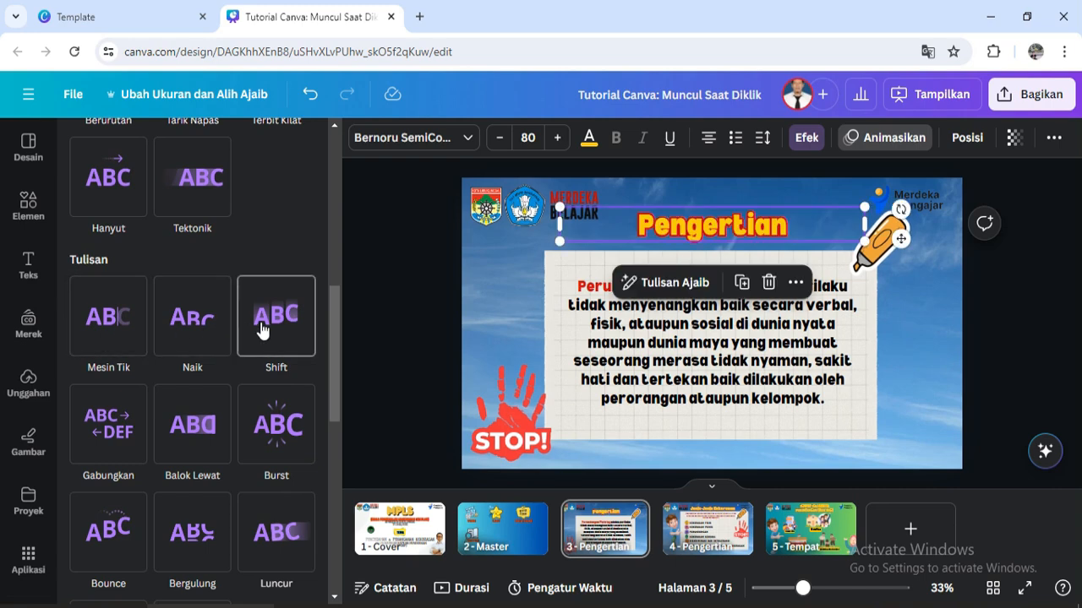
pyautogui.click(279, 429)
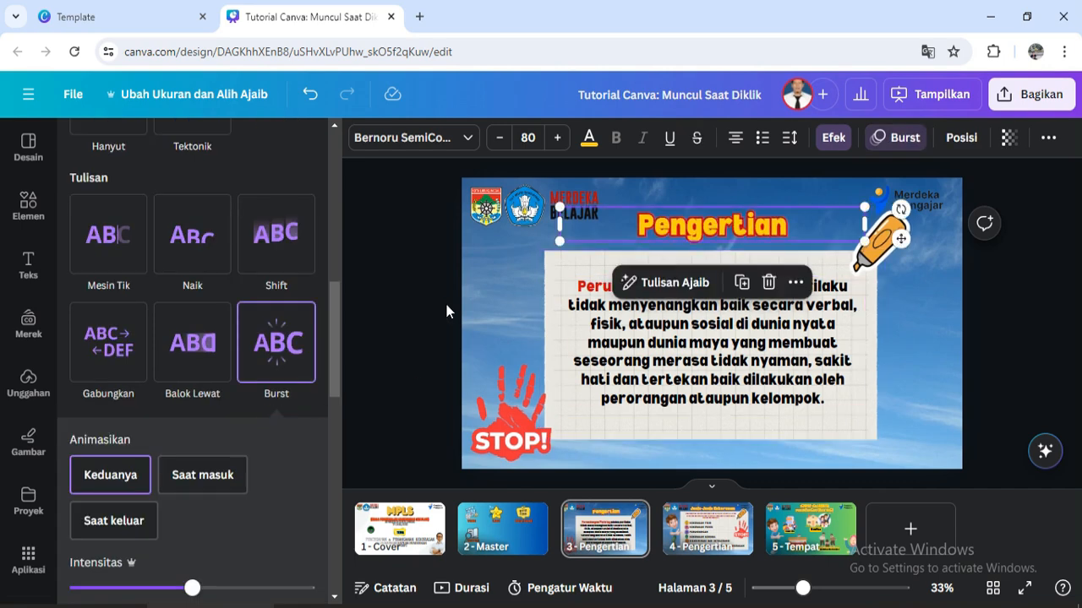
# - Enable "Muncul saat diklik" for the Perundungan/Bullying definition paragraph on page 3
pyautogui.moveTo(335, 345); pyautogui.dragTo(330, 155)
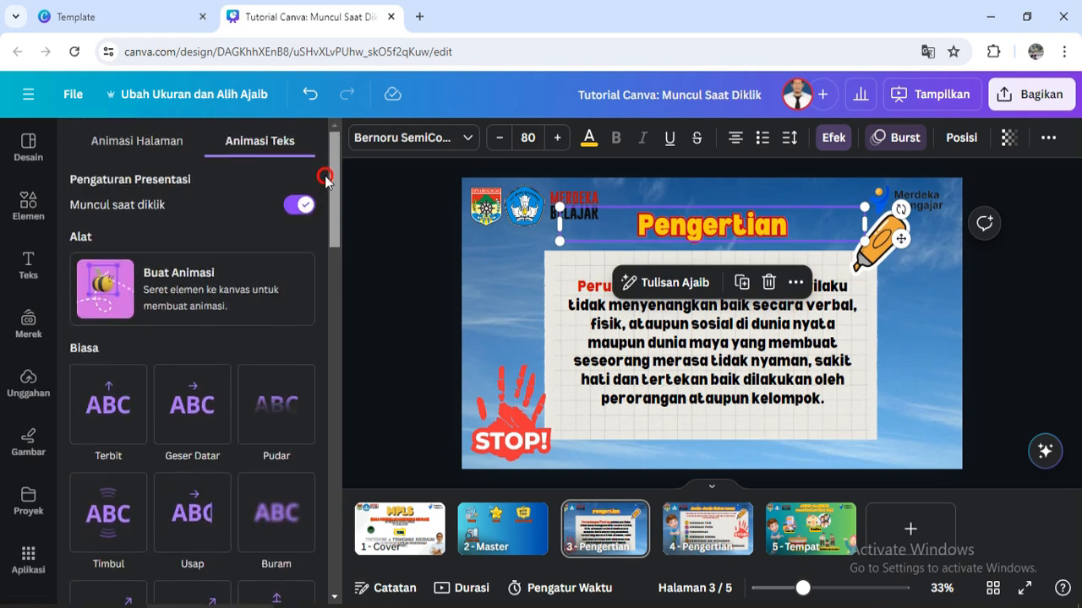
pyautogui.click(645, 361)
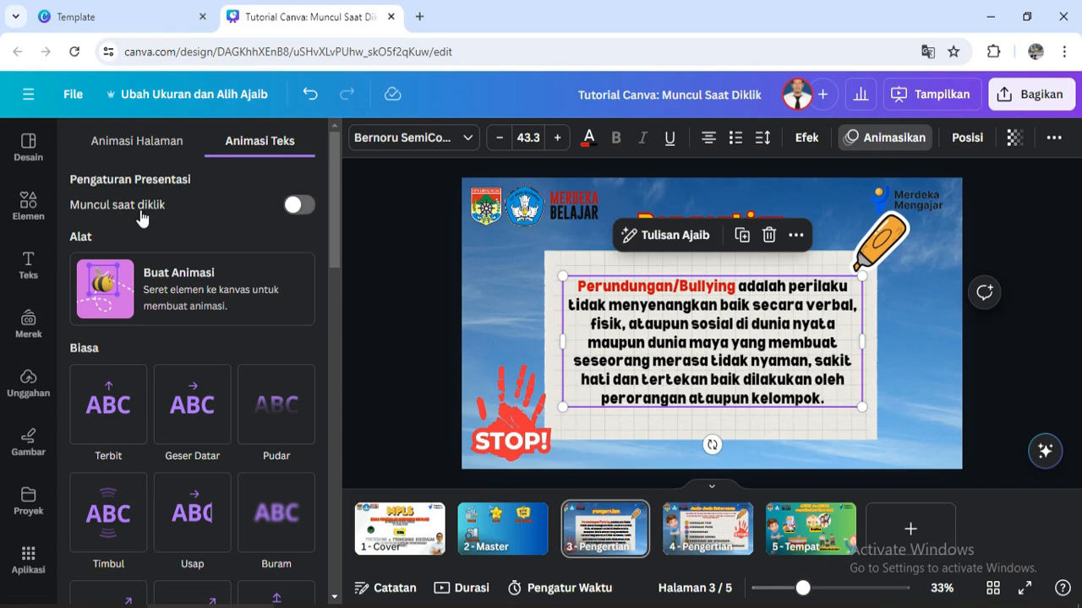
pyautogui.click(304, 207)
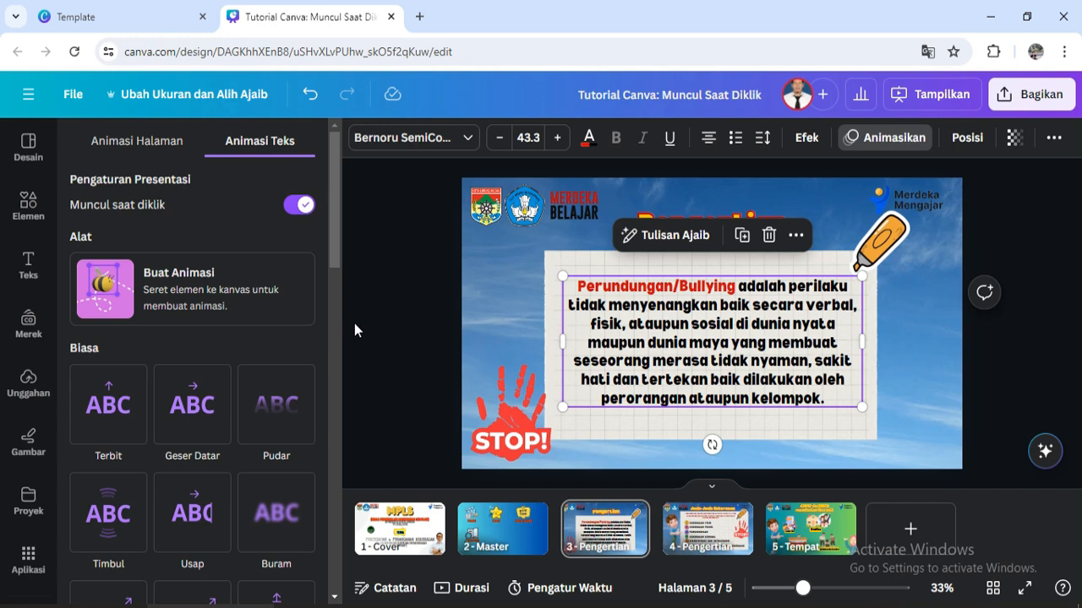
# - On page 4, make the "Jenis-Jenis Kekerasan" title appear on click and apply the Mesin Tik animation to it
pyautogui.click(711, 538)
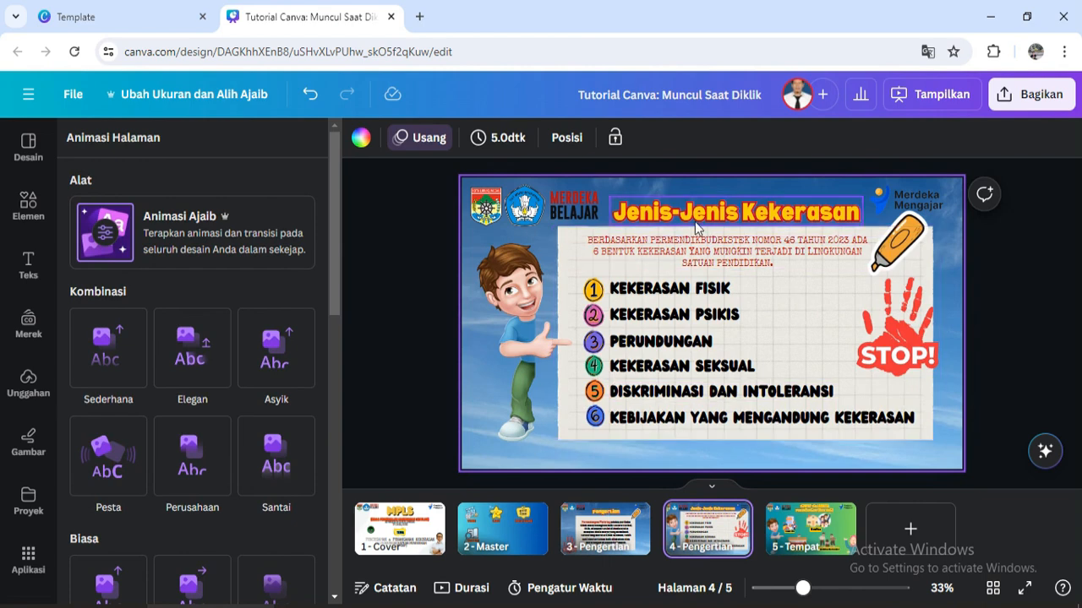
pyautogui.click(733, 216)
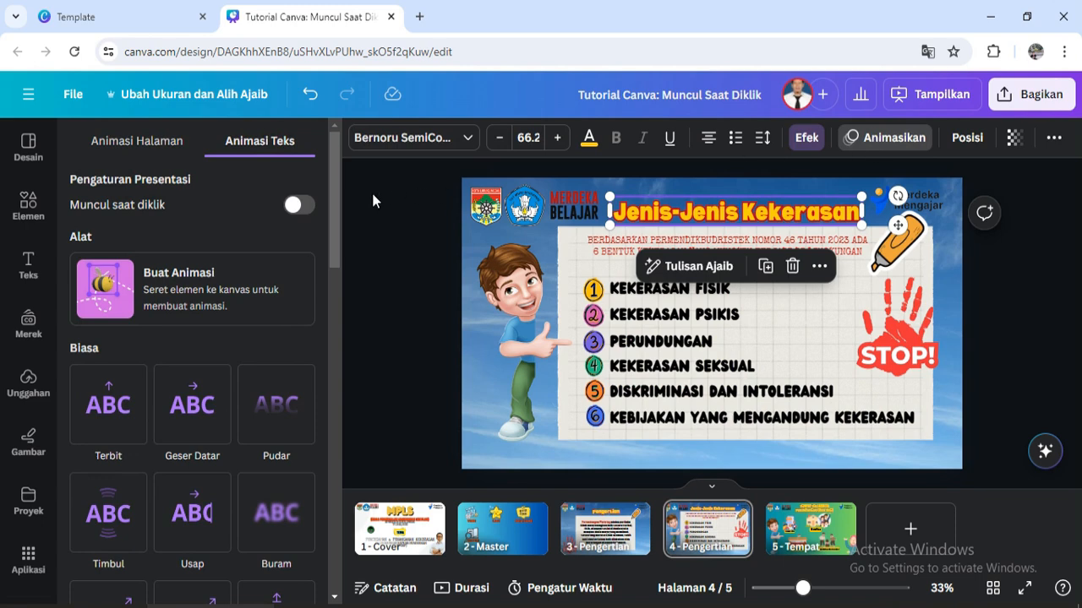
pyautogui.click(311, 215)
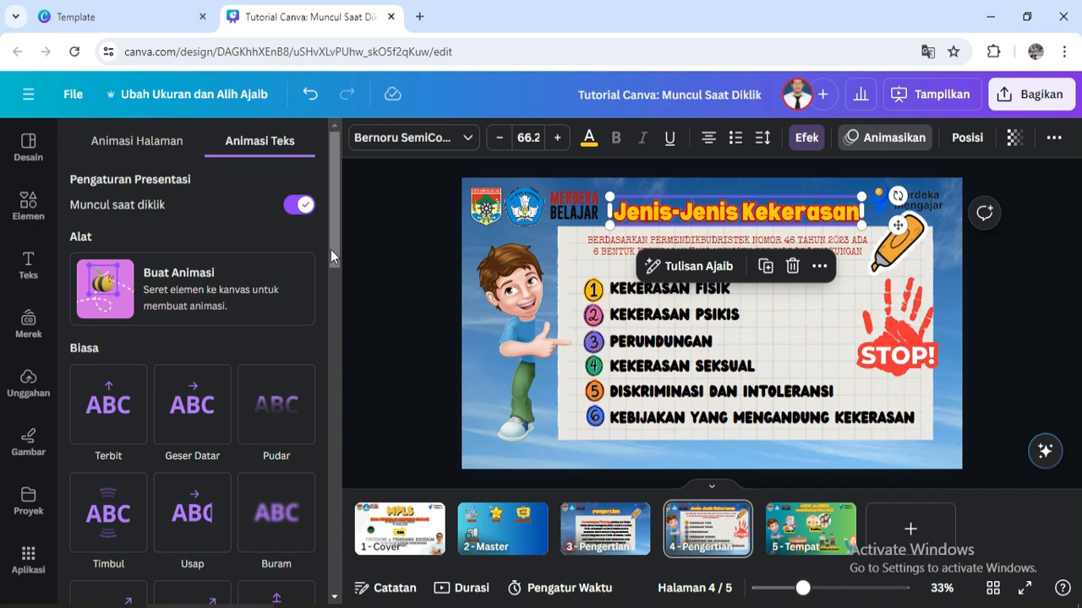
pyautogui.moveTo(331, 250); pyautogui.dragTo(325, 321)
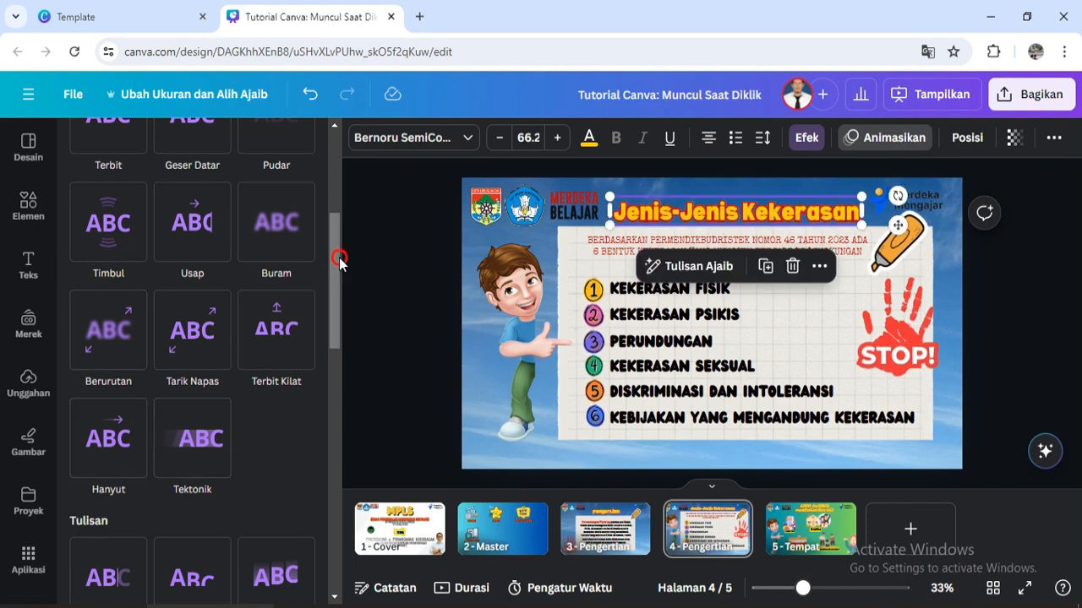
pyautogui.moveTo(335, 258); pyautogui.dragTo(330, 353)
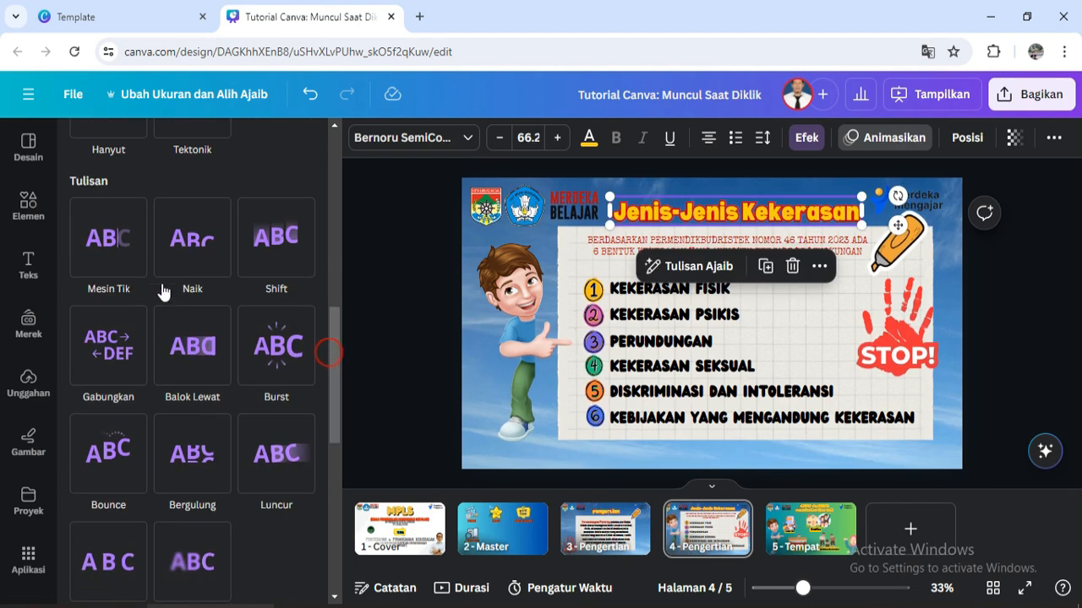
pyautogui.click(129, 245)
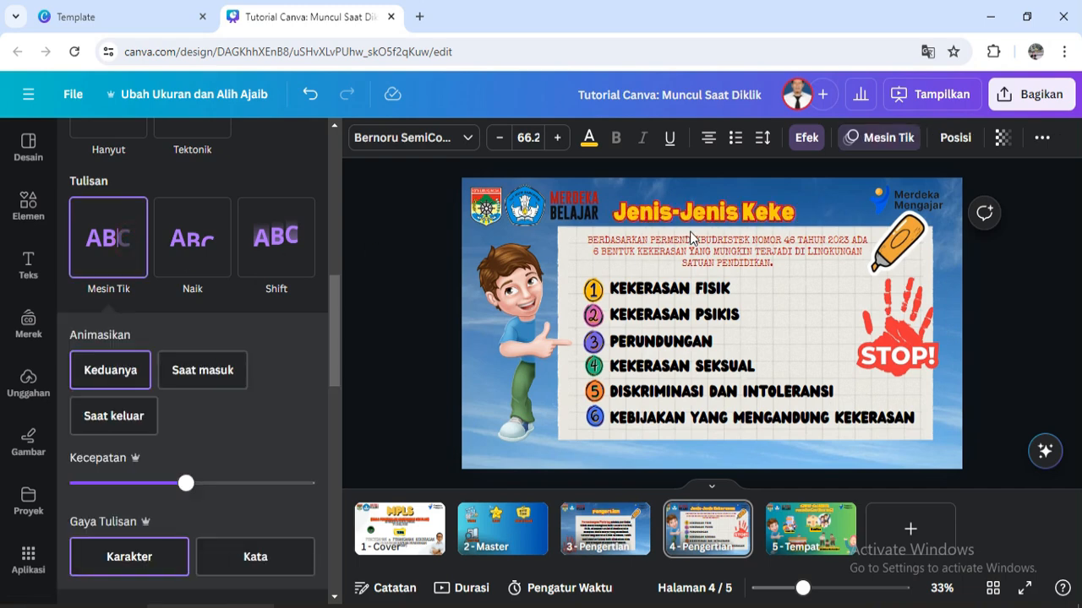
# - Enable "Muncul saat diklik" for the red regulation text beneath the page 4 title
pyautogui.click(603, 247)
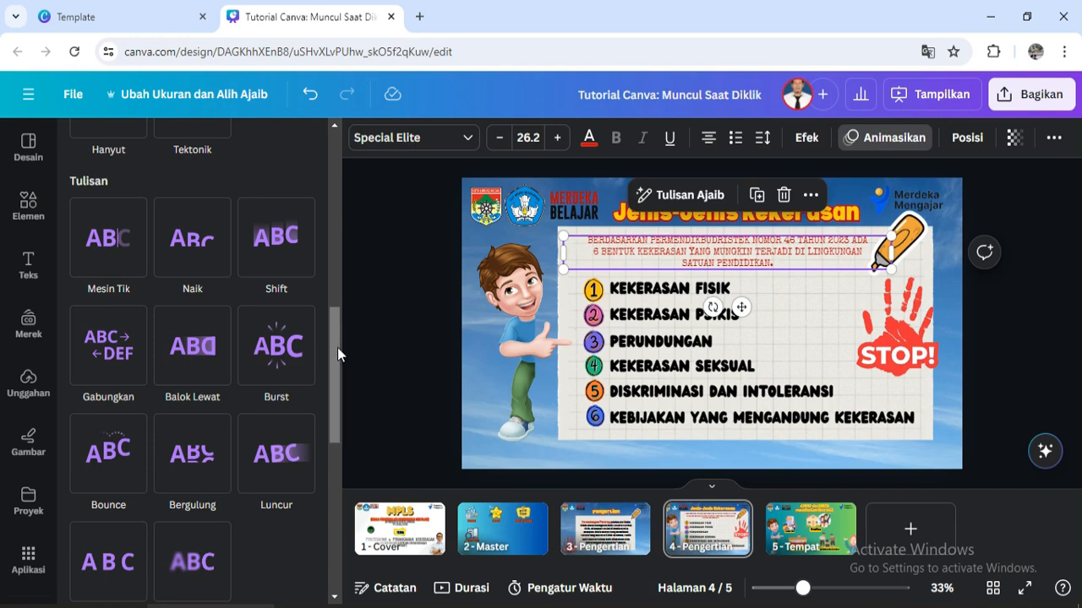
pyautogui.moveTo(337, 347); pyautogui.dragTo(333, 154)
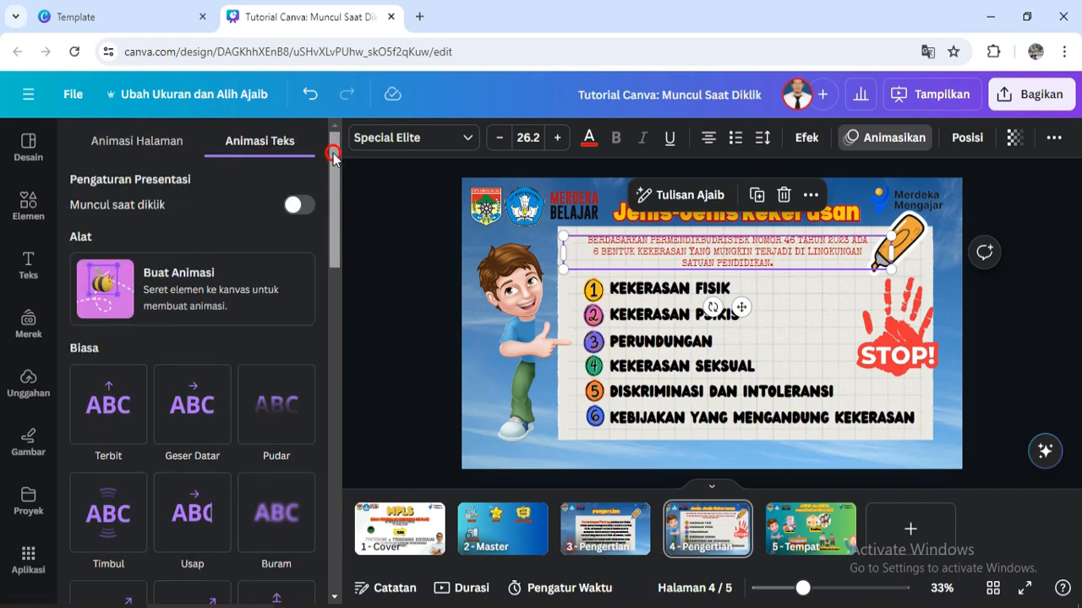
pyautogui.click(311, 214)
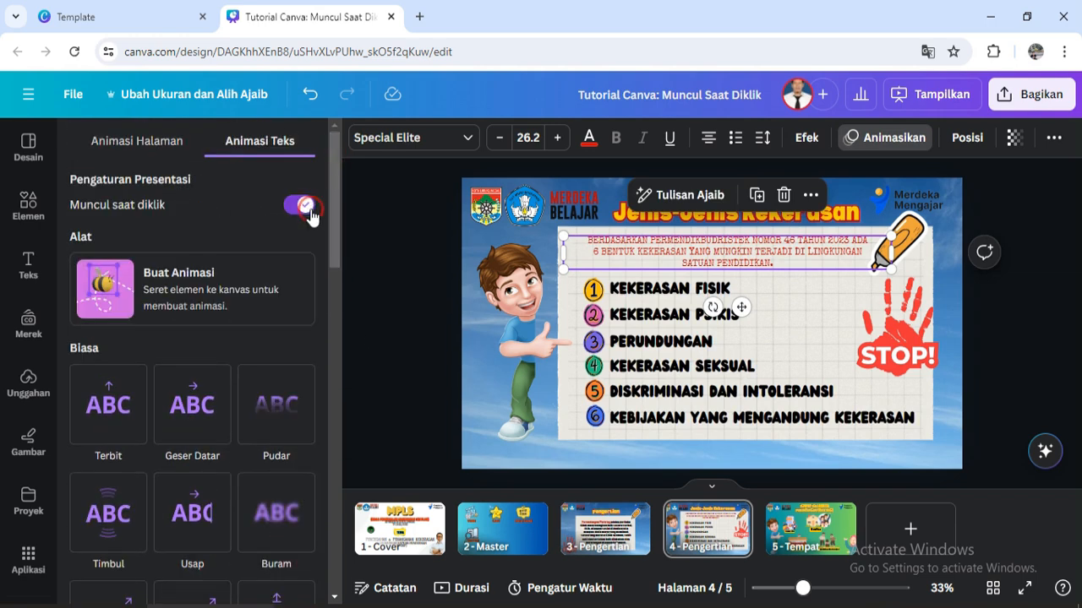
pyautogui.click(424, 311)
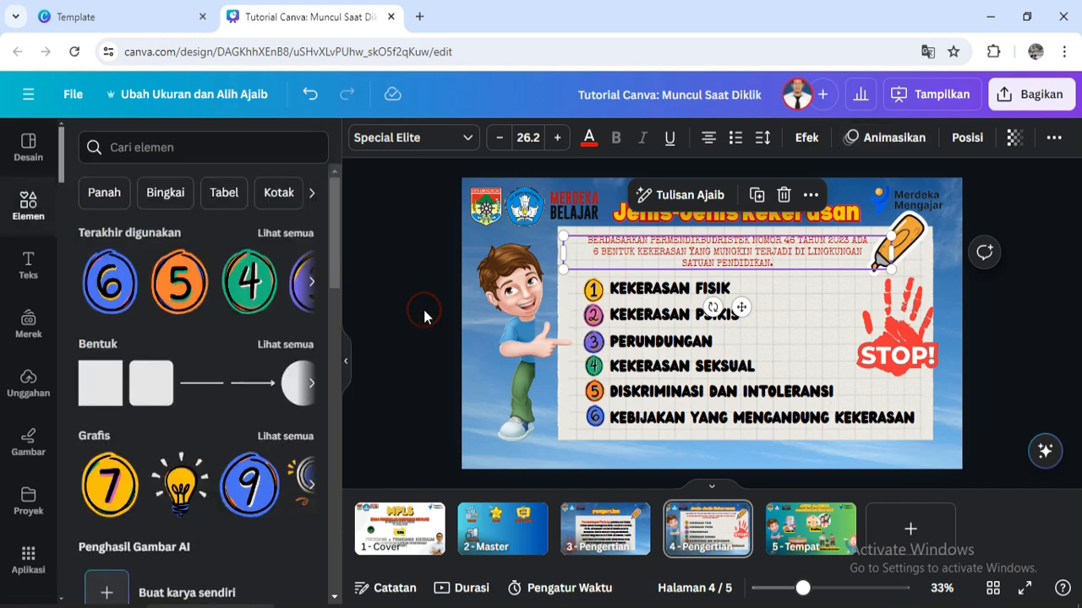
# - Make the number 1 graphic on page 4 appear on click with the Terbit Kilat animation
pyautogui.click(592, 293)
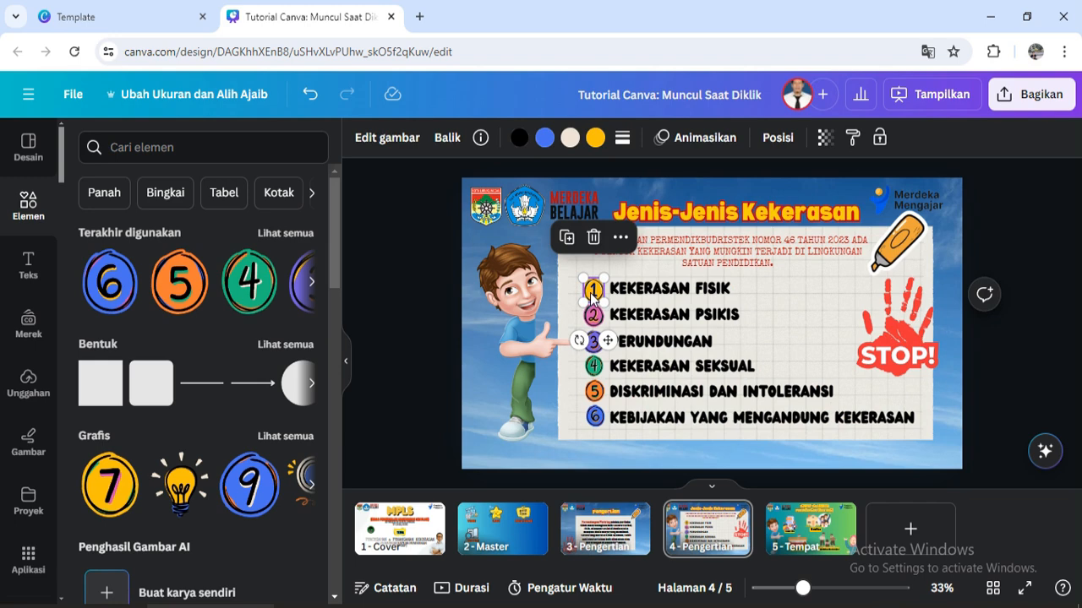
pyautogui.click(698, 137)
pyautogui.click(298, 205)
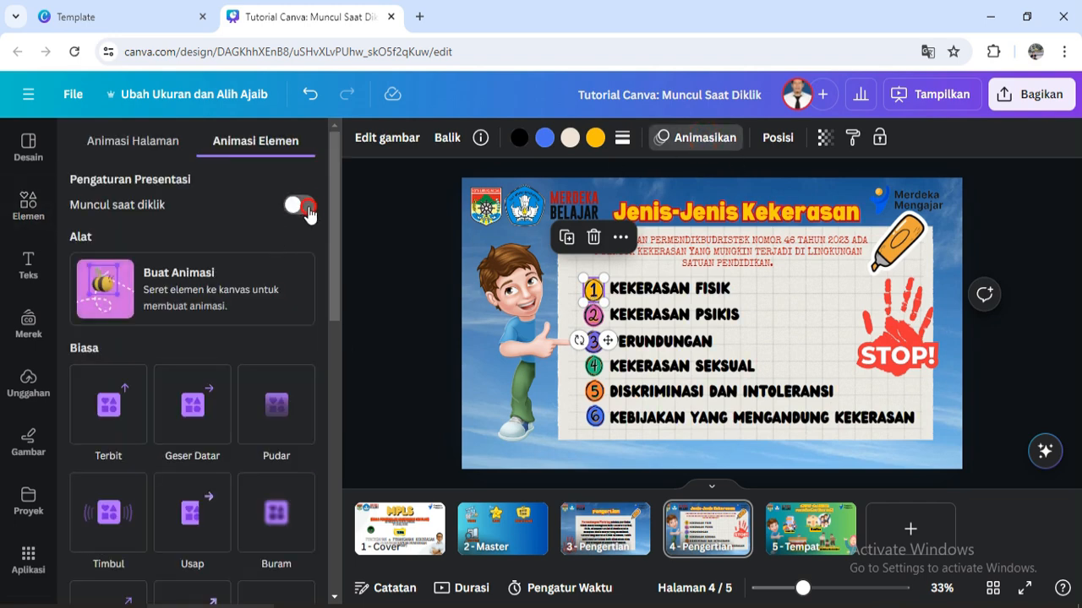
pyautogui.moveTo(334, 208); pyautogui.dragTo(340, 291)
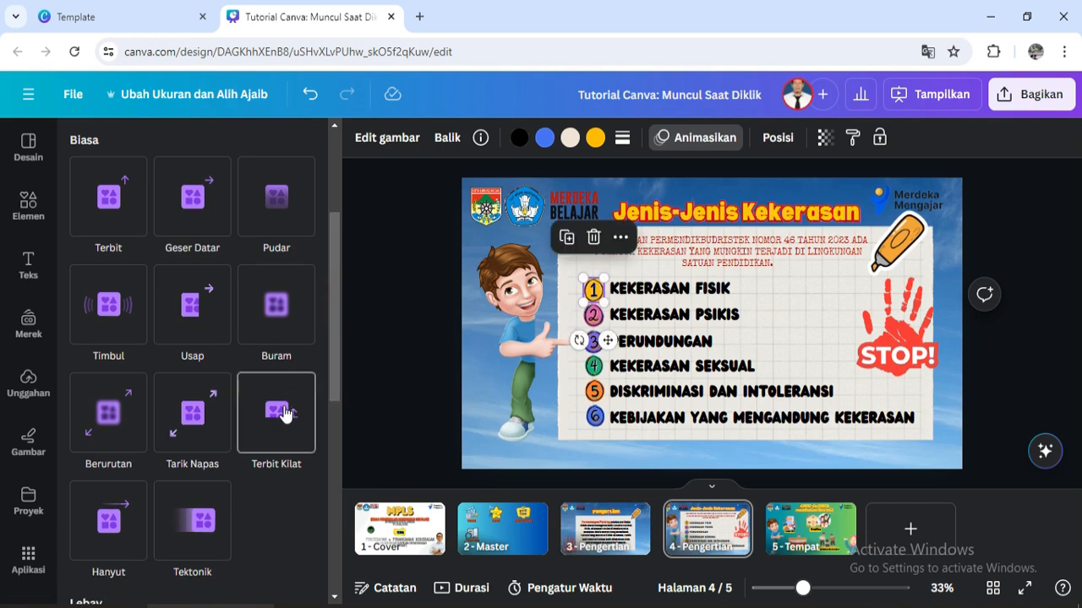
pyautogui.click(285, 413)
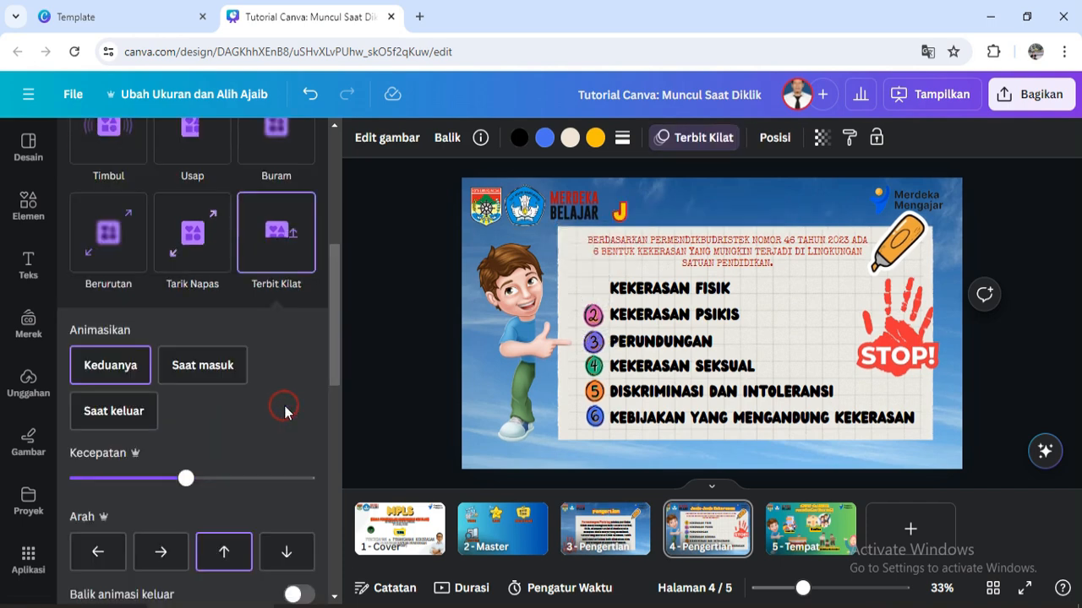
# - Make the "KEKERASAN FISIK" text appear on click and give it the Bounce animation
pyautogui.click(635, 292)
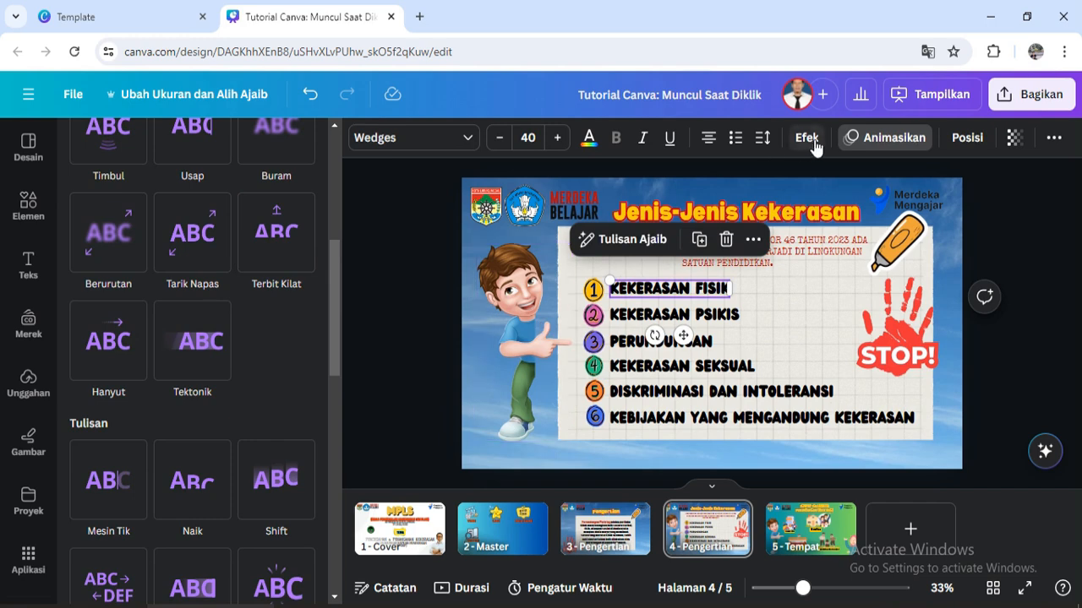
pyautogui.moveTo(337, 286); pyautogui.dragTo(333, 405)
pyautogui.click(309, 210)
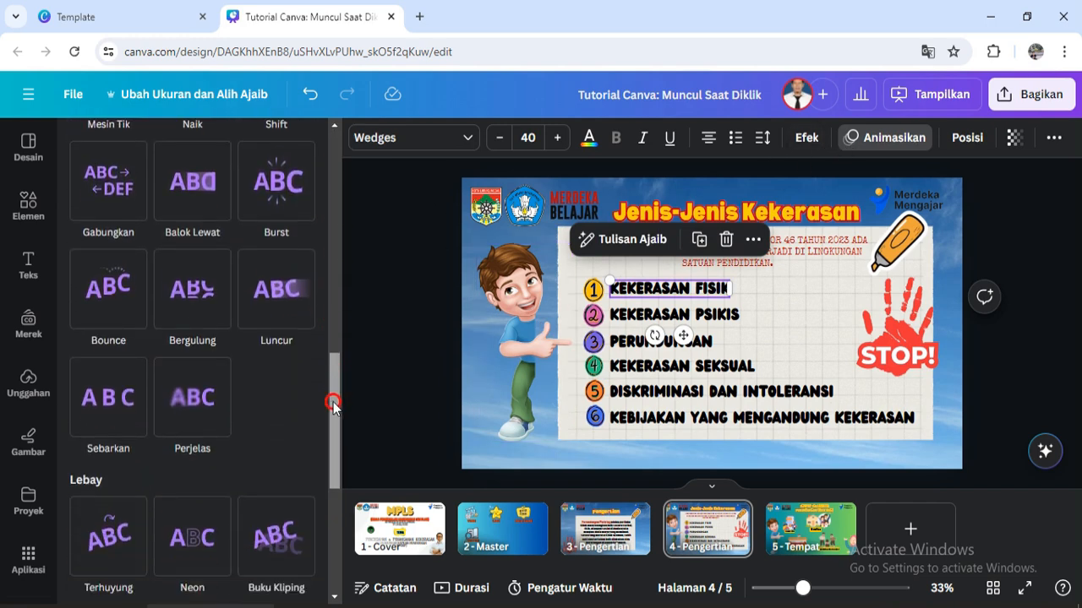
pyautogui.click(267, 321)
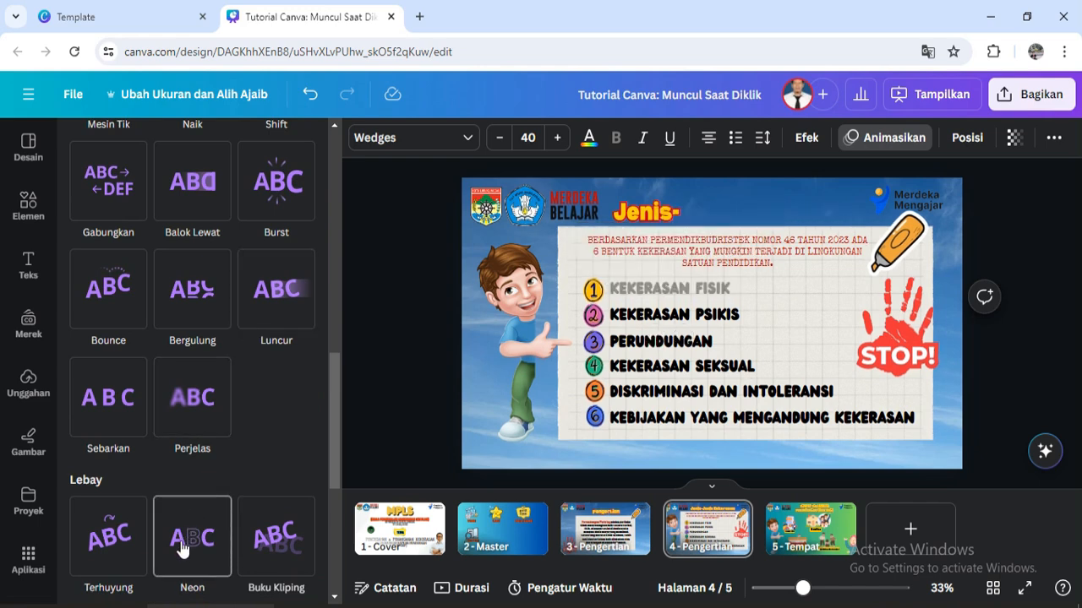
pyautogui.click(123, 287)
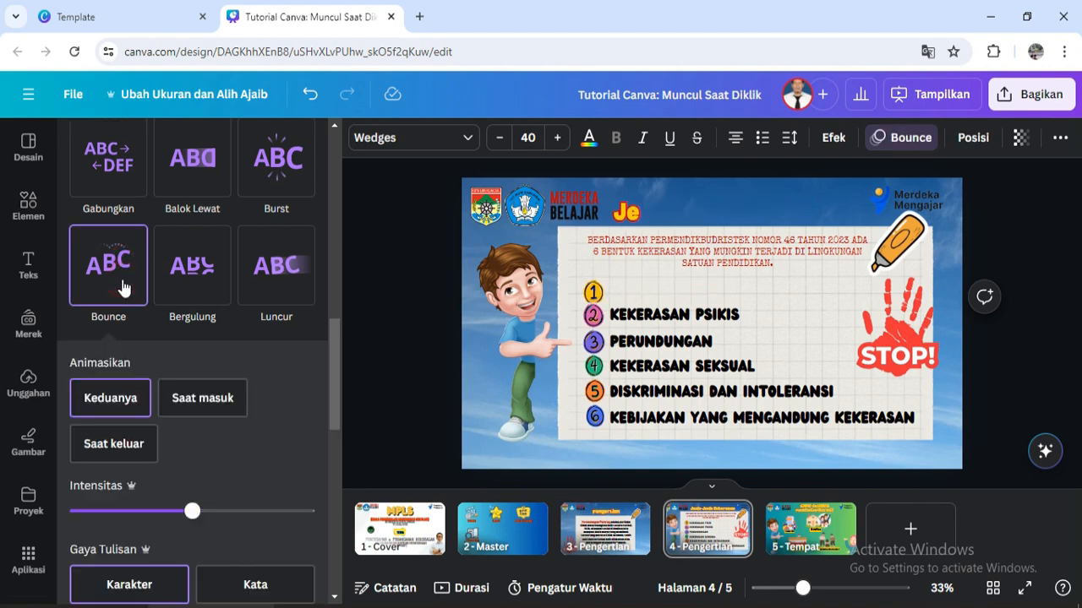
# - Make the number 2 graphic appear on click and apply the Terbit Kilat animation to it
pyautogui.click(596, 321)
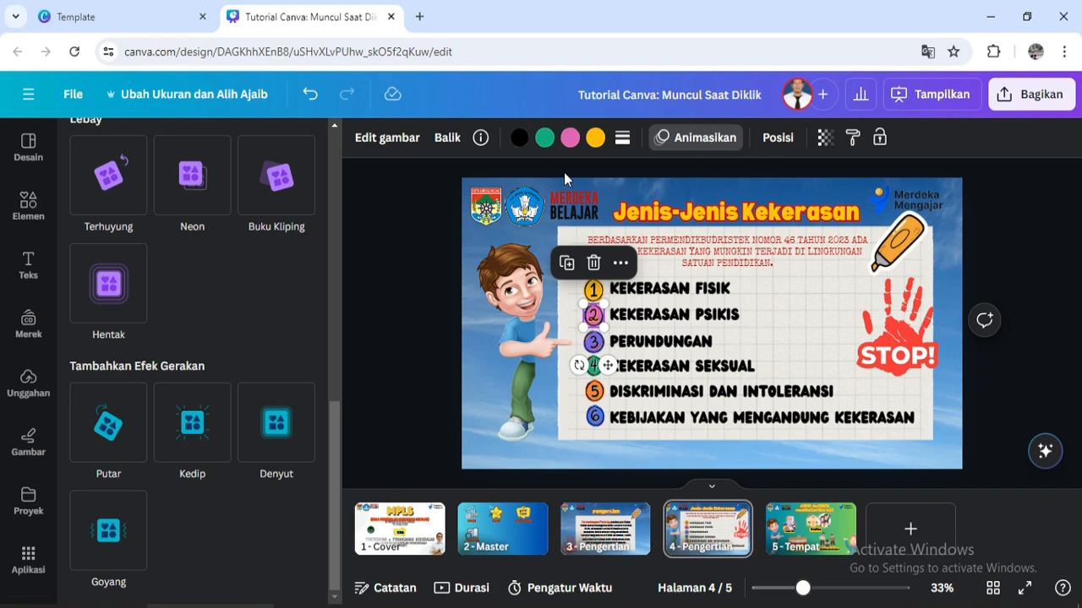
pyautogui.moveTo(335, 415); pyautogui.dragTo(335, 135)
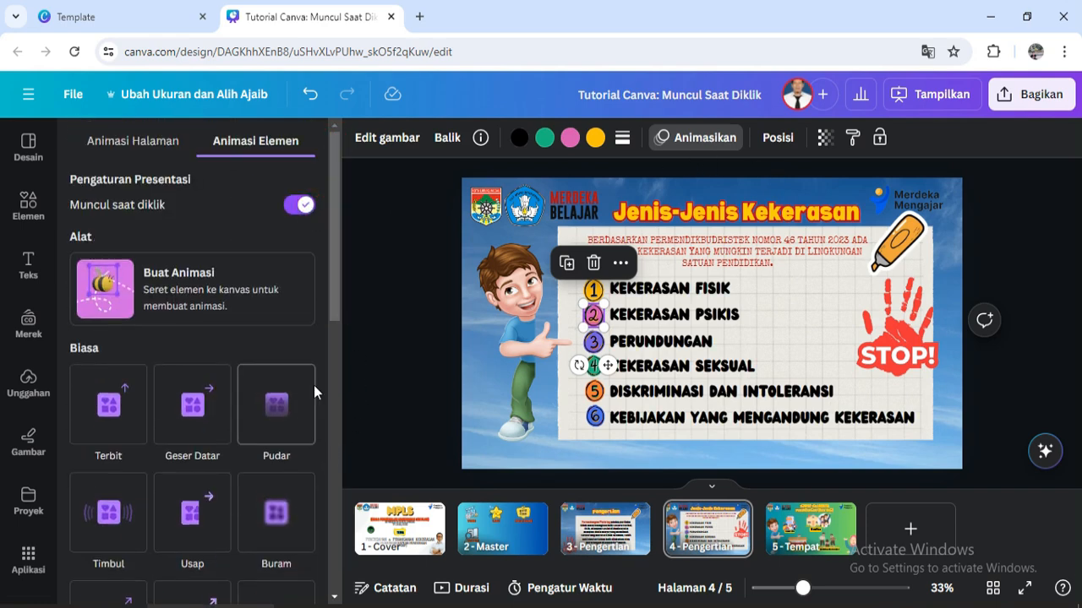
pyautogui.moveTo(333, 290); pyautogui.dragTo(327, 385)
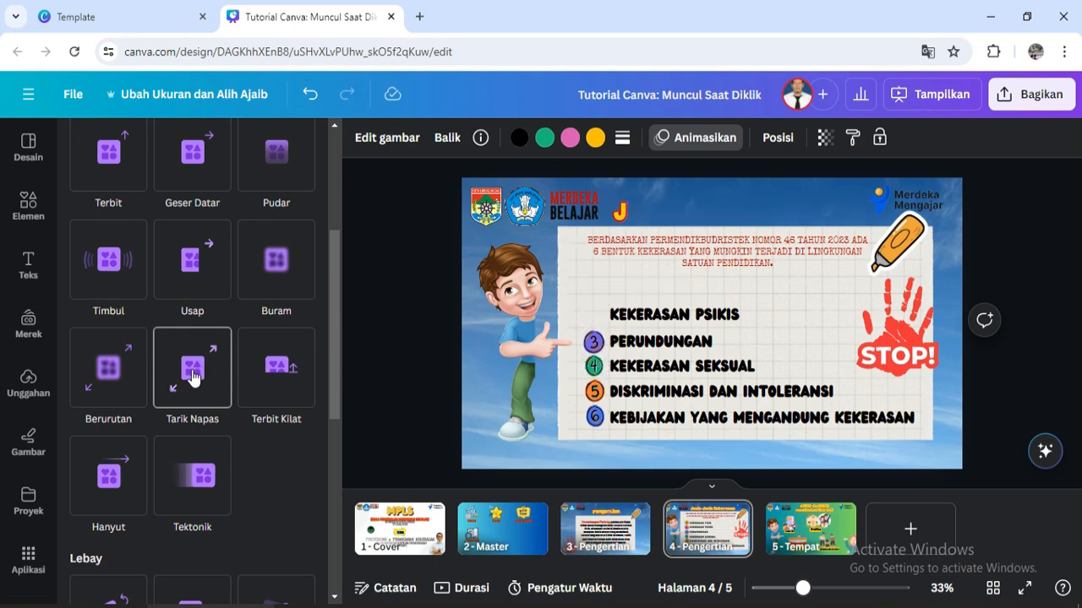
pyautogui.click(283, 378)
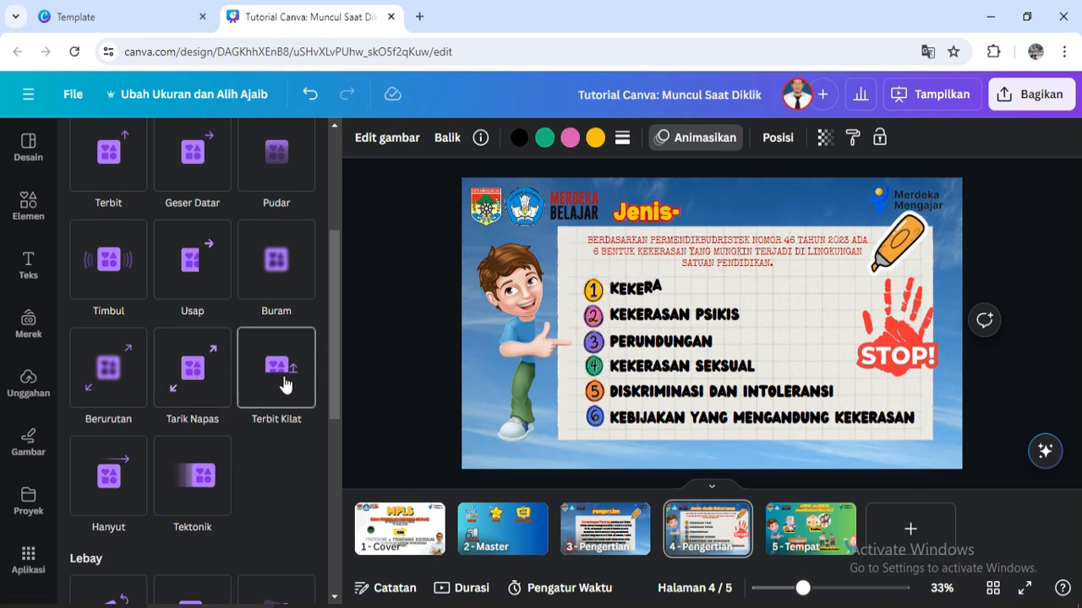
# - Make the "KEKERASAN PSIKIS" text appear on click and give it the Naik animation
pyautogui.click(676, 315)
pyautogui.moveTo(333, 305); pyautogui.dragTo(329, 150)
pyautogui.click(311, 216)
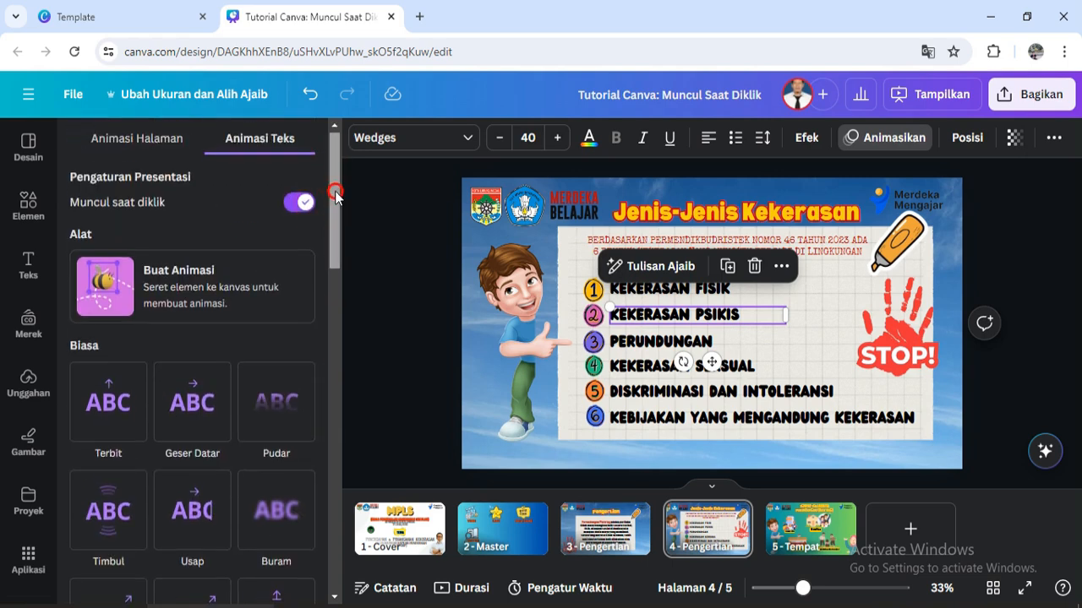
pyautogui.moveTo(333, 189); pyautogui.dragTo(334, 375)
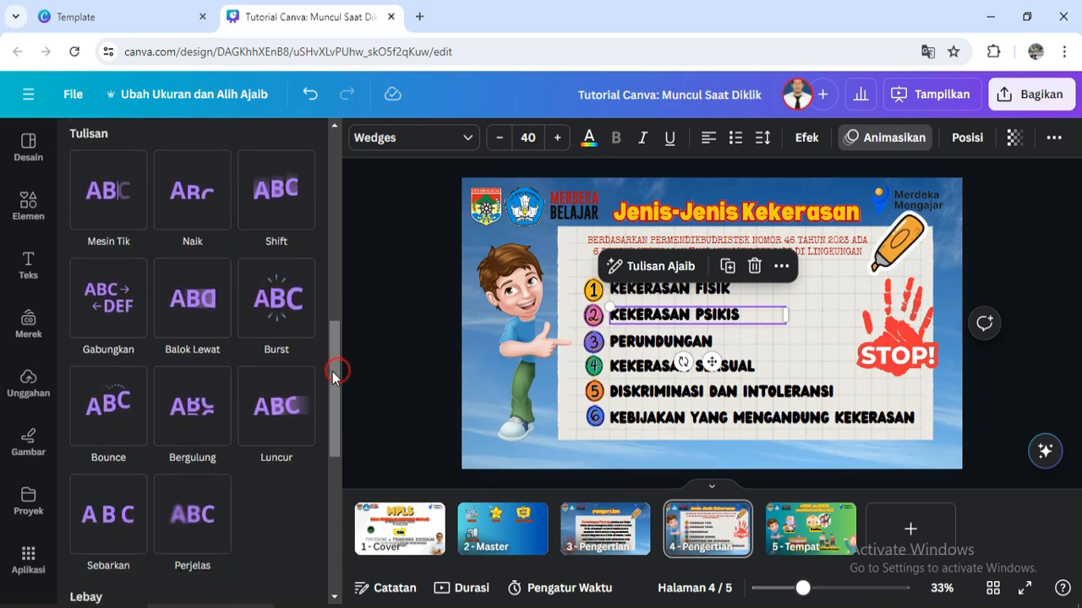
pyautogui.click(107, 304)
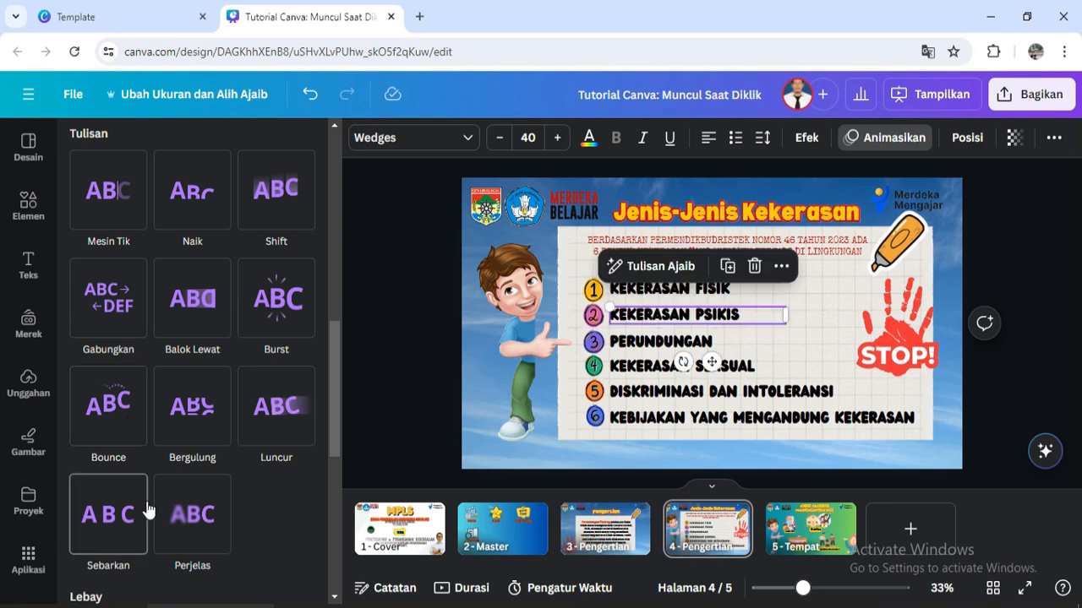
pyautogui.click(197, 211)
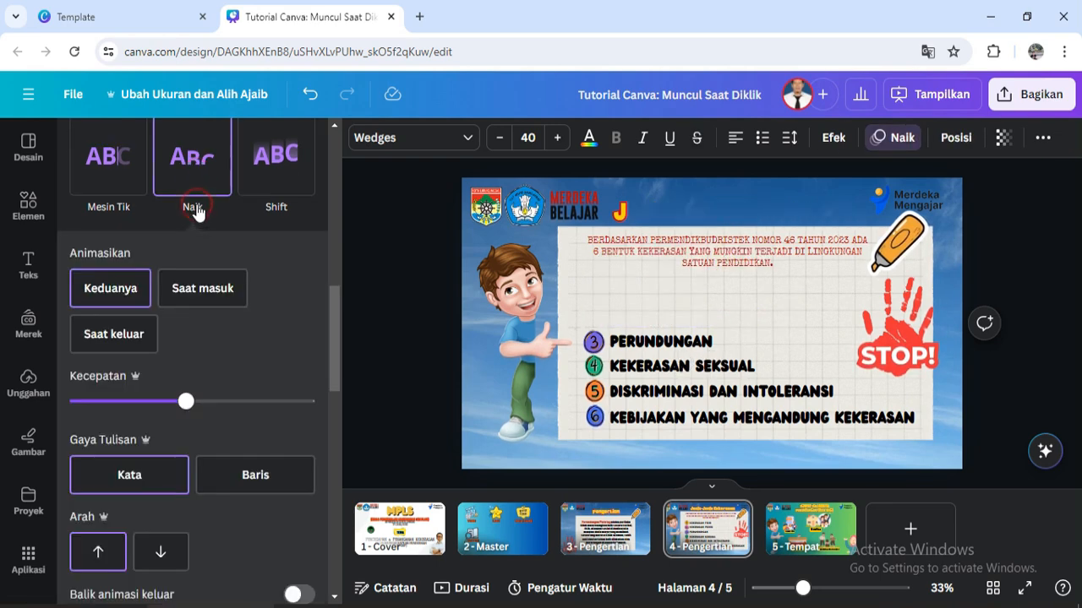
# - Make the number 3 graphic appear on click with the Geser Datar animation
pyautogui.click(595, 344)
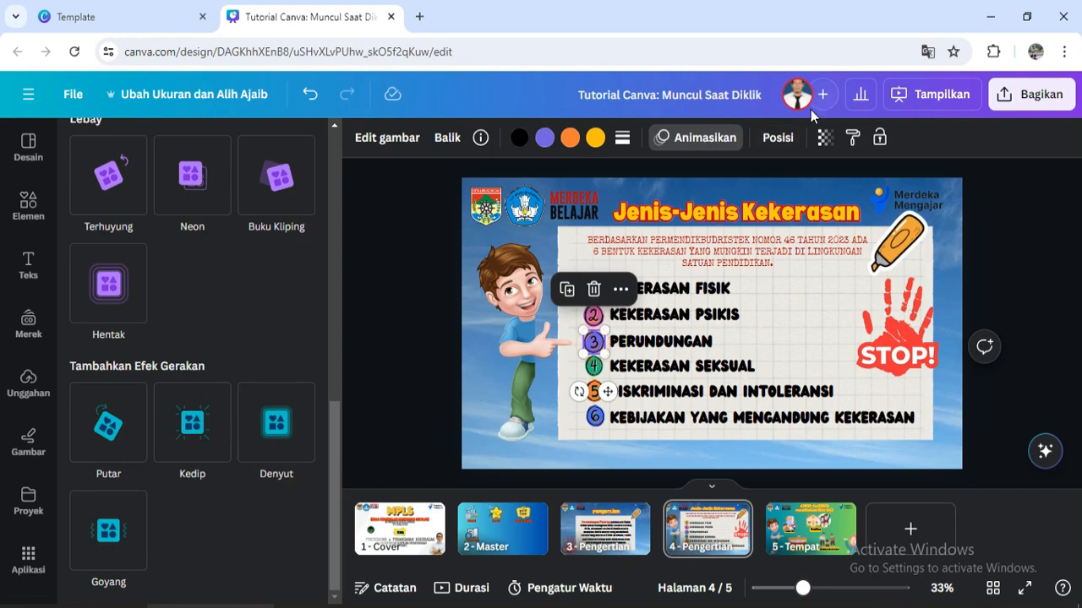
pyautogui.moveTo(333, 415); pyautogui.dragTo(332, 137)
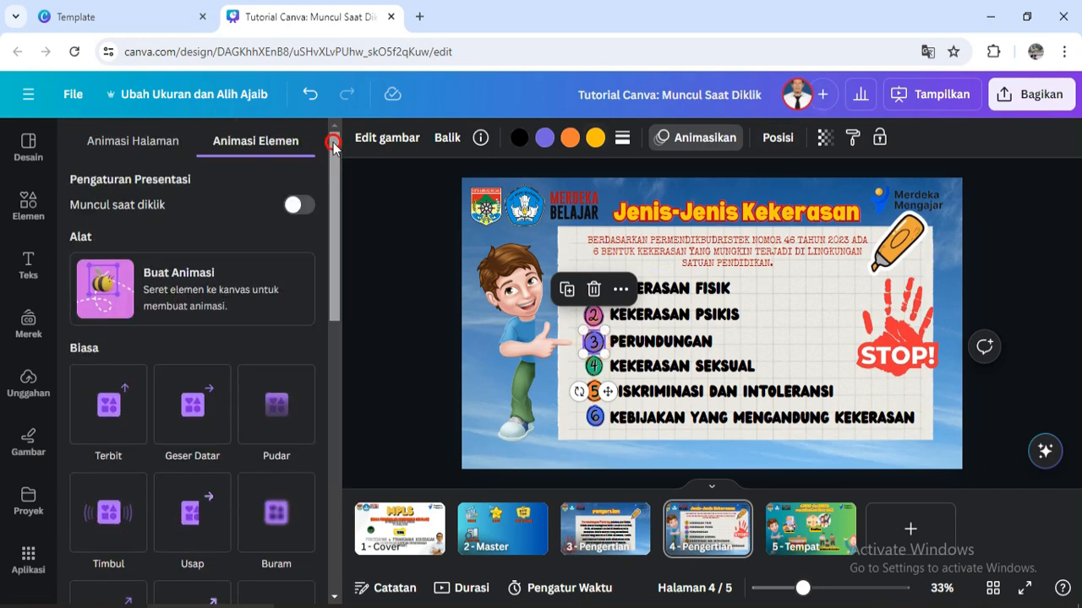
pyautogui.click(304, 207)
pyautogui.moveTo(331, 251); pyautogui.dragTo(333, 314)
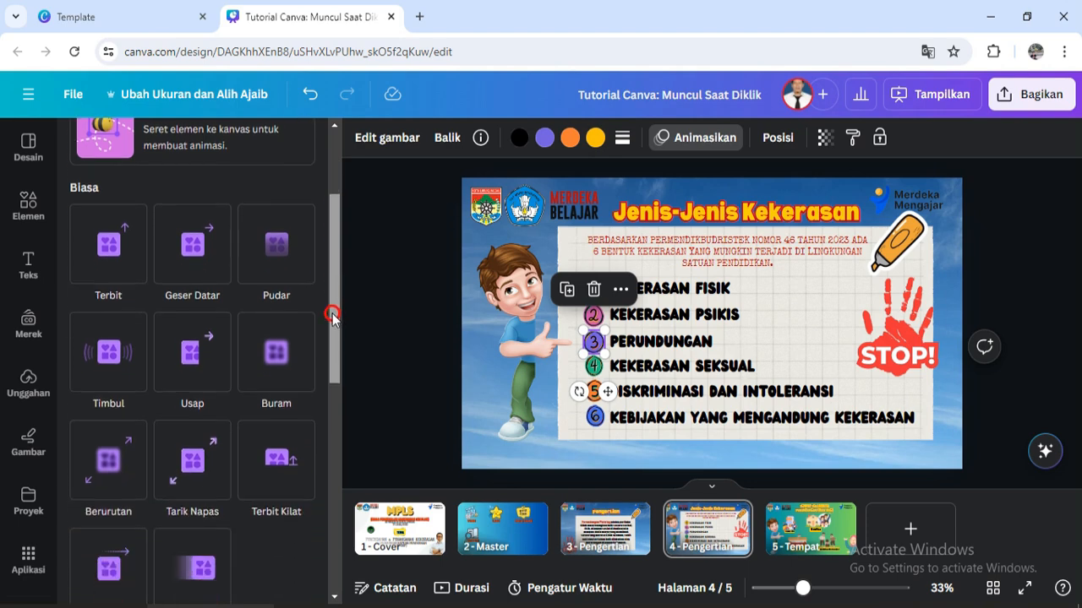
pyautogui.click(194, 264)
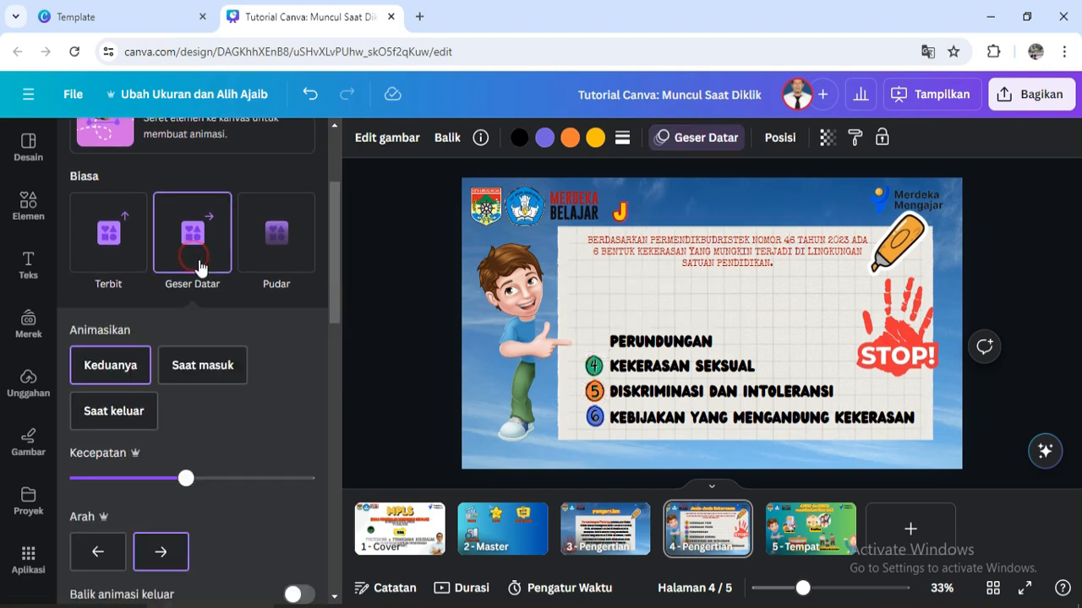
# - Set the "PERUNDUNGAN" text to appear on click and apply the Usap animation to it
pyautogui.click(648, 345)
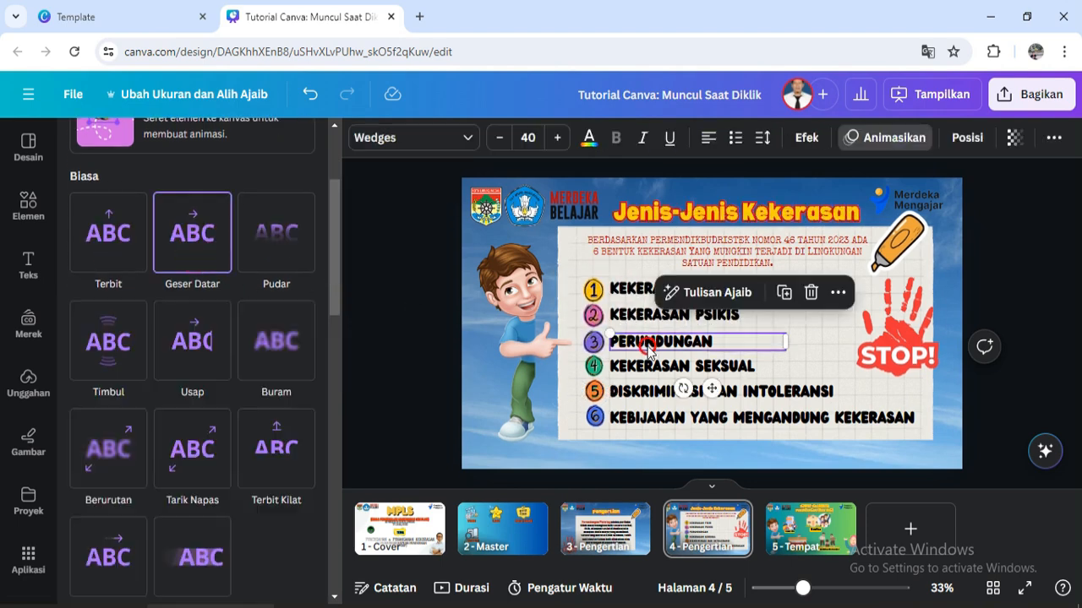
pyautogui.moveTo(334, 230); pyautogui.dragTo(321, 183)
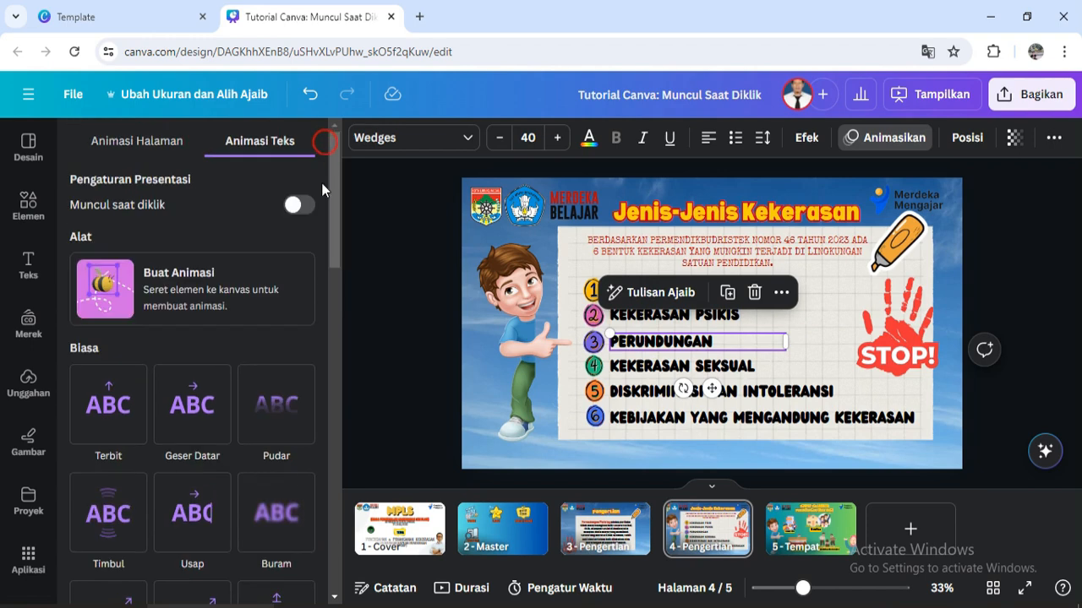
pyautogui.click(301, 204)
pyautogui.moveTo(332, 197); pyautogui.dragTo(338, 246)
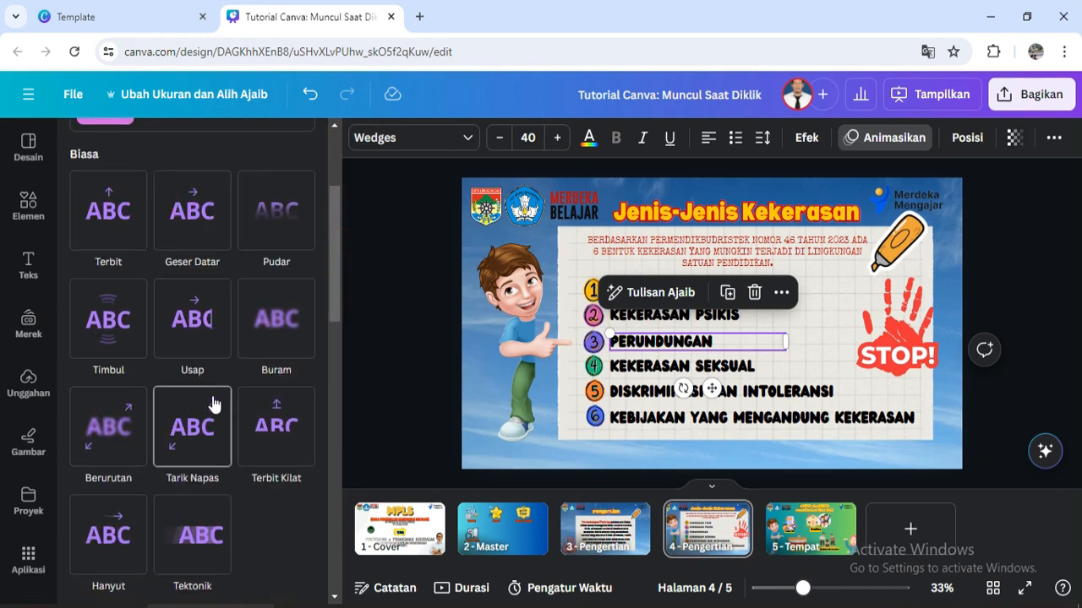
pyautogui.click(203, 338)
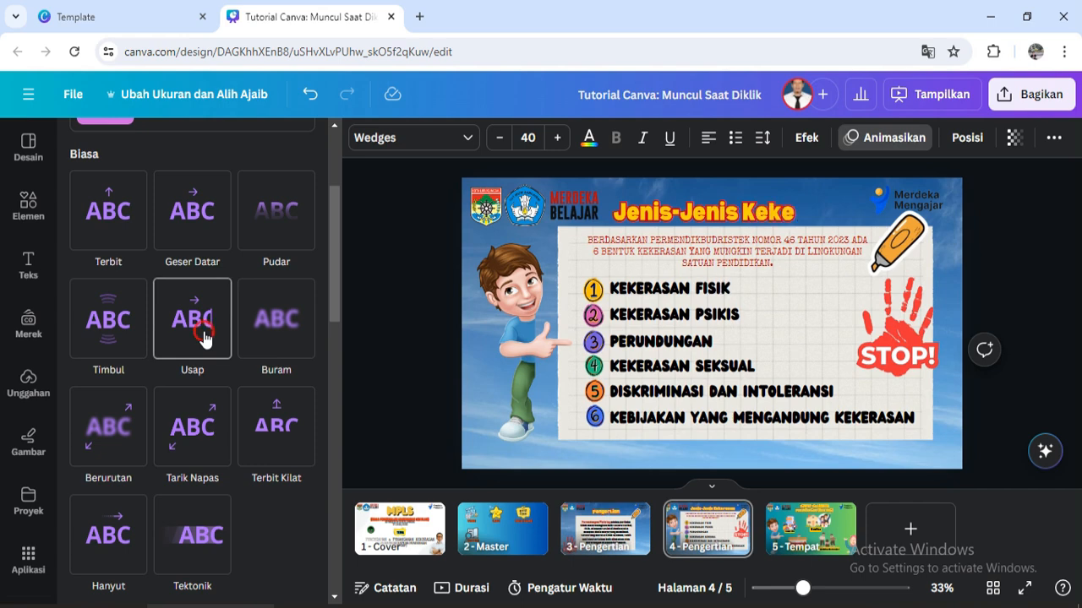
# - Enable "Muncul saat diklik" for the number 4 graphic
pyautogui.click(595, 367)
pyautogui.moveTo(336, 270); pyautogui.dragTo(329, 127)
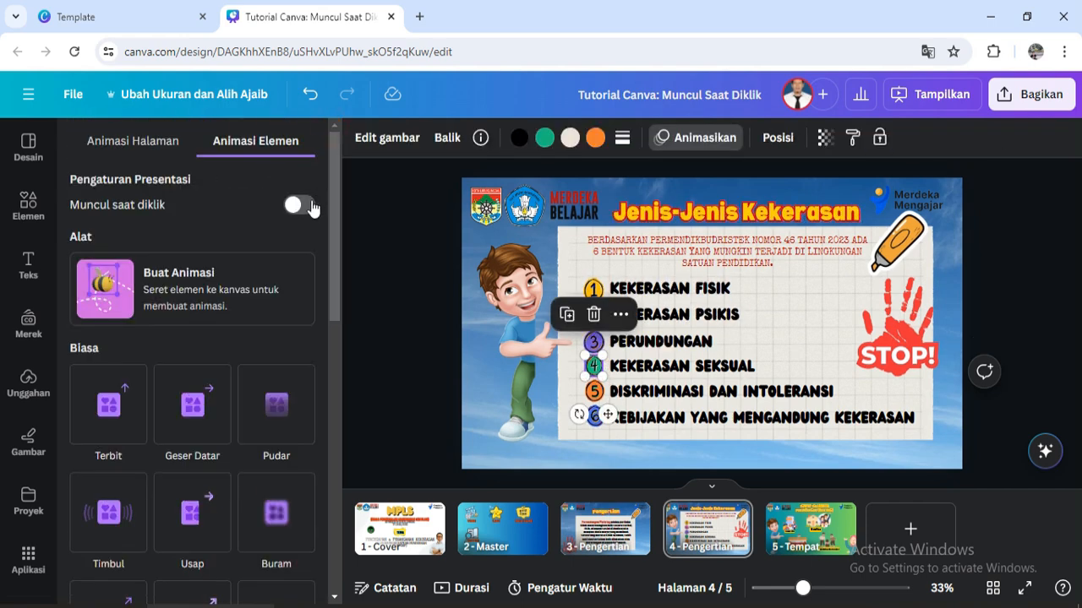
pyautogui.moveTo(330, 239); pyautogui.dragTo(321, 364)
# - Make the "KEKERASAN SEKSUAL" text appear on click with the Mesin Tik animation
pyautogui.click(646, 372)
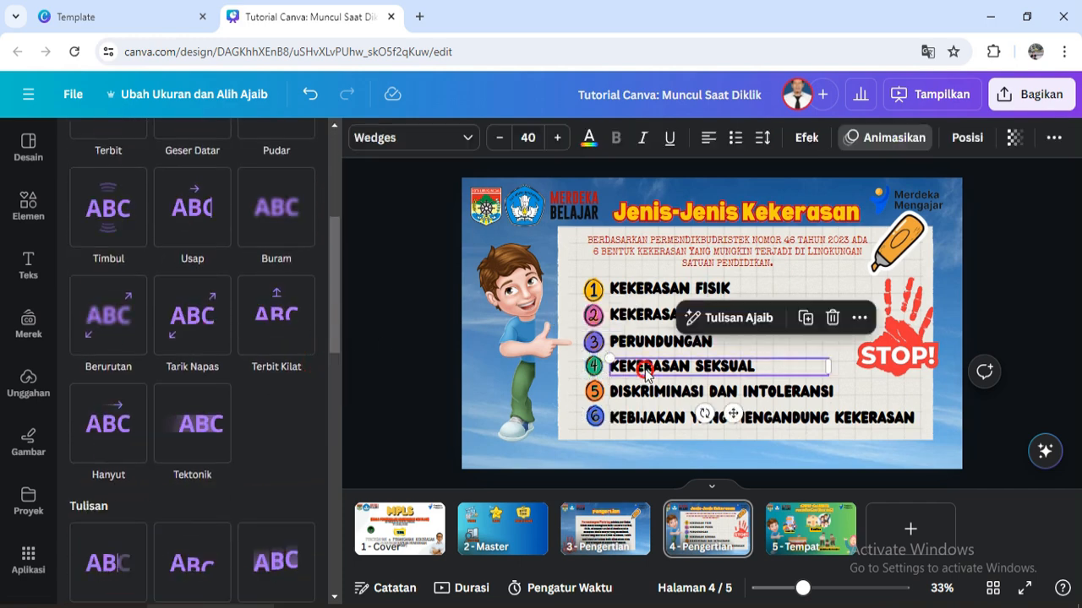
pyautogui.moveTo(340, 271); pyautogui.dragTo(336, 150)
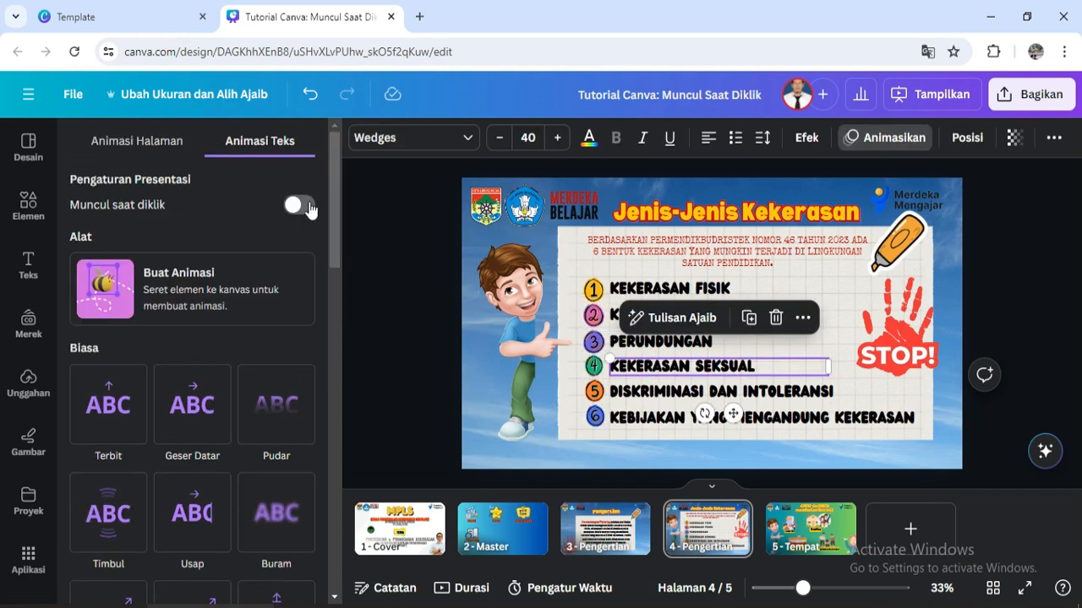
pyautogui.moveTo(330, 196); pyautogui.dragTo(333, 321)
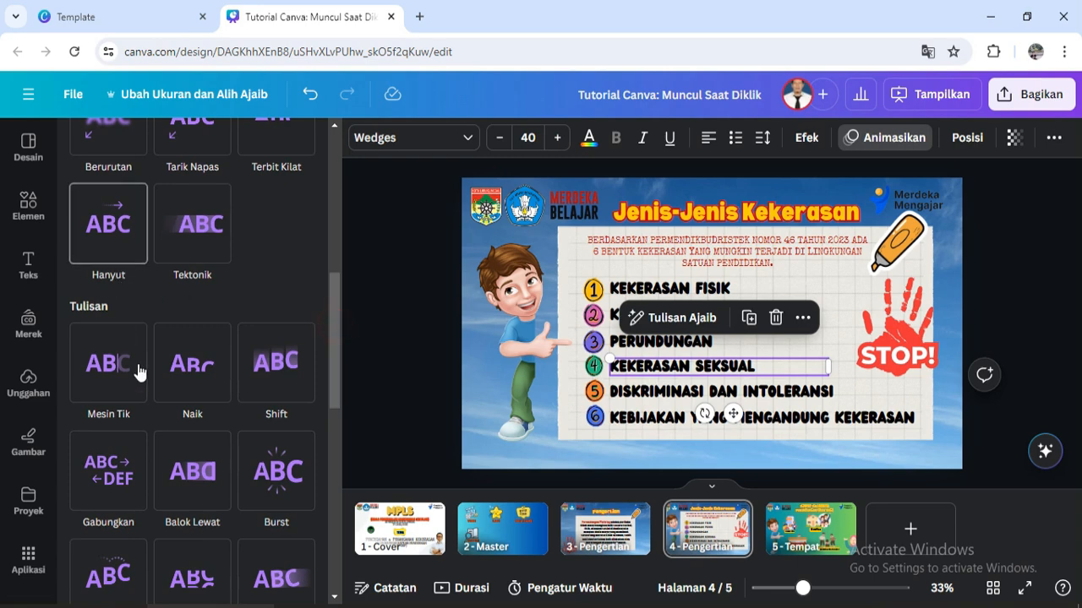
pyautogui.click(109, 372)
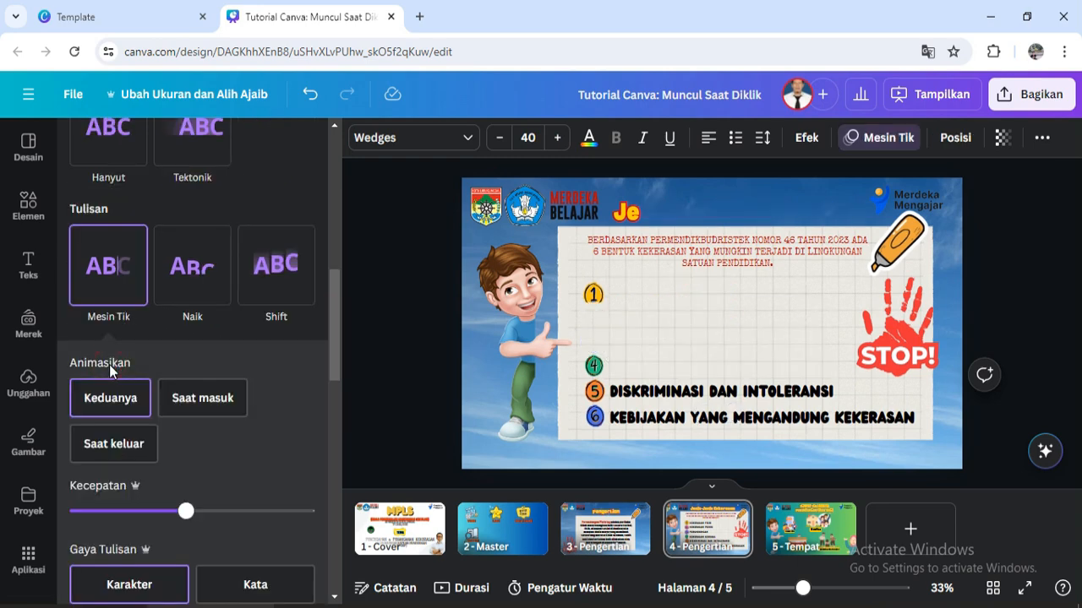
# - Enable "Muncul saat diklik" for the number 5 graphic
pyautogui.click(522, 326)
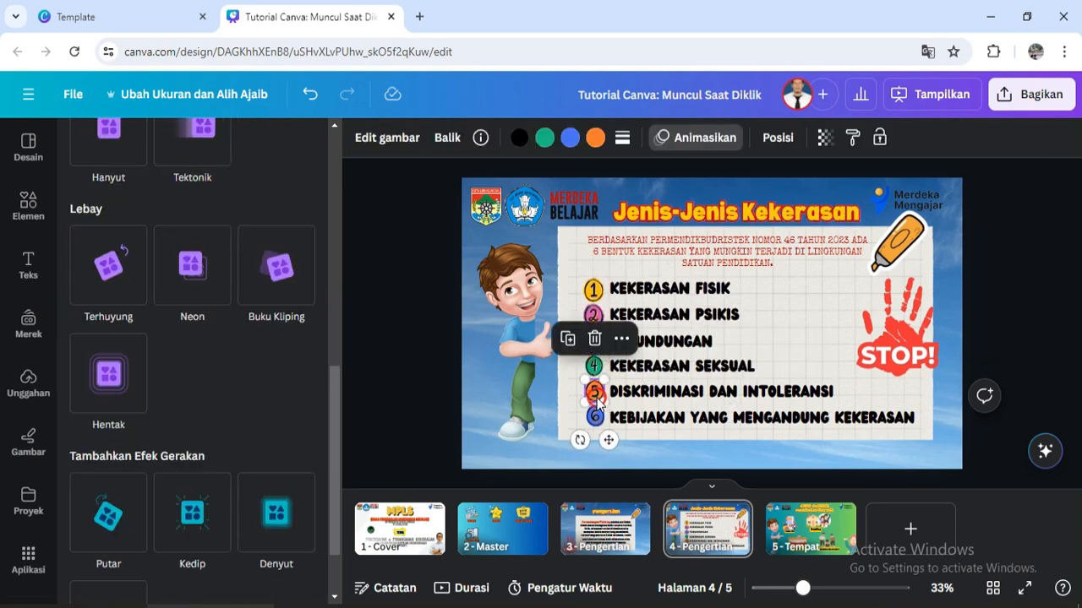
pyautogui.moveTo(340, 405); pyautogui.dragTo(339, 146)
pyautogui.click(301, 206)
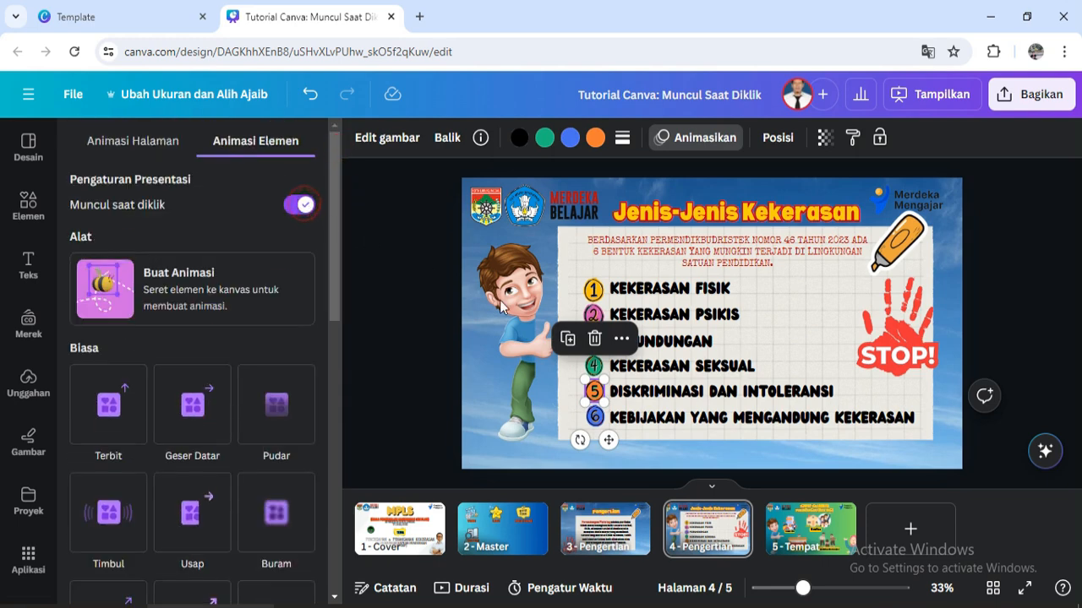
# - Make the "DISKRIMINASI DAN INTOLERANSI" text appear on click and give it the Burst animation
pyautogui.click(668, 391)
pyautogui.click(333, 229)
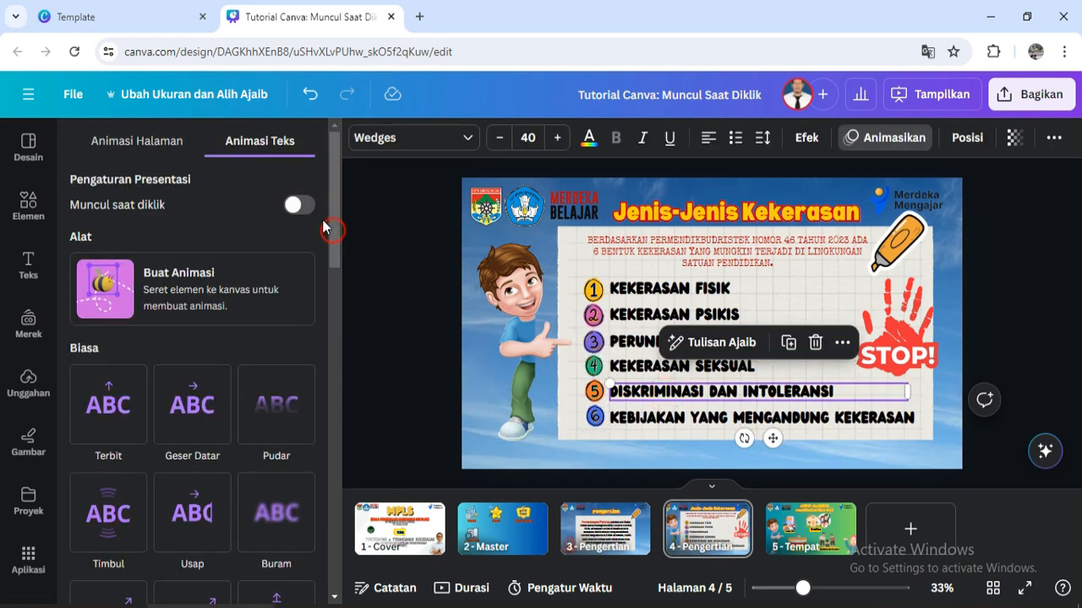
pyautogui.click(308, 210)
pyautogui.moveTo(333, 199); pyautogui.dragTo(333, 411)
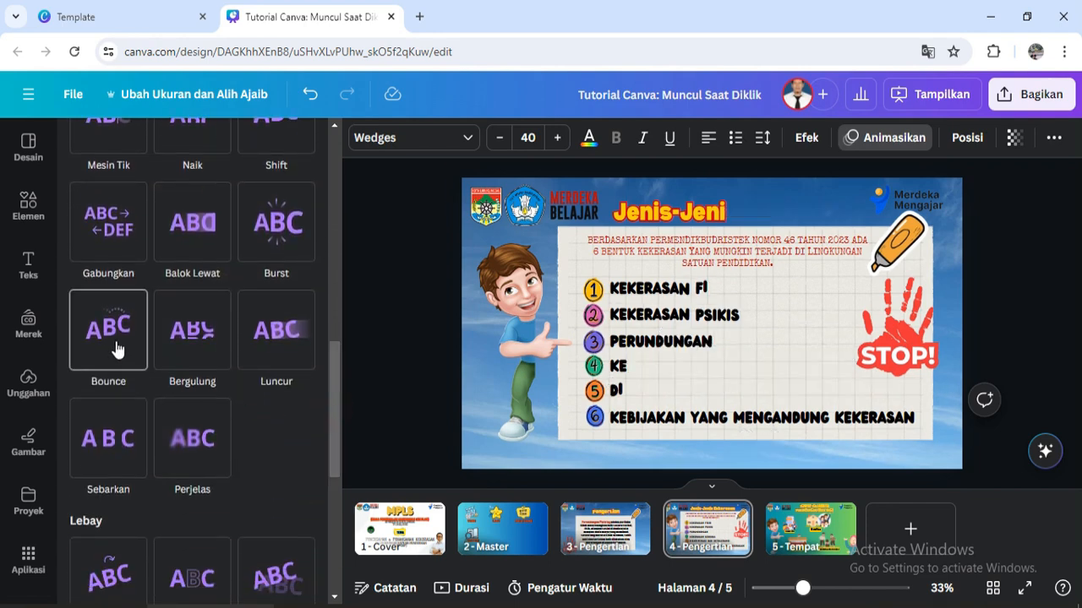
pyautogui.click(295, 247)
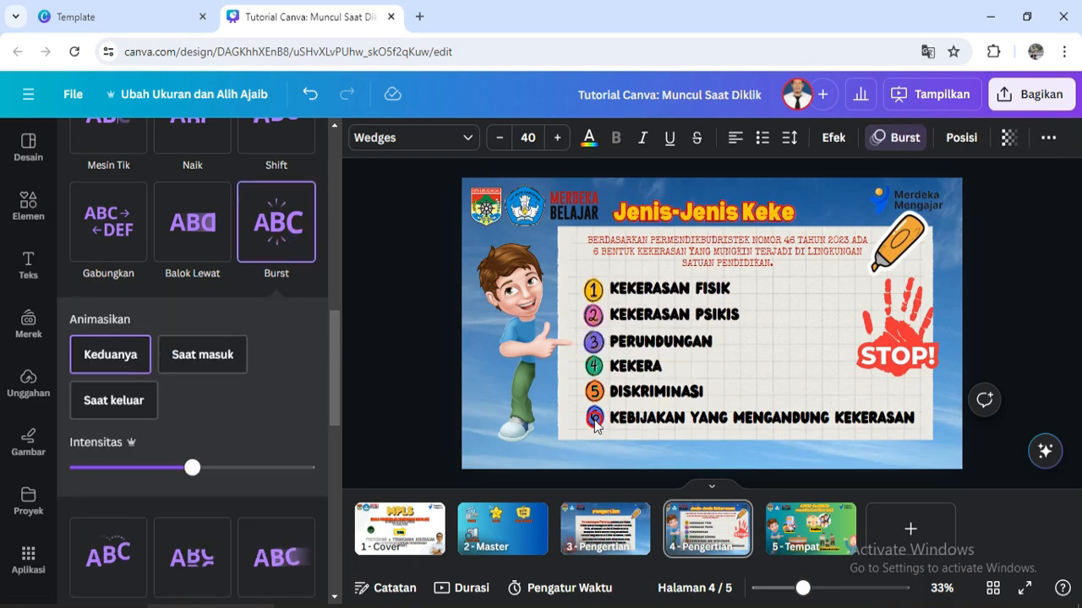
# - Enable "Muncul saat diklik" for the number 6 graphic
pyautogui.click(596, 427)
pyautogui.moveTo(340, 452); pyautogui.dragTo(336, 173)
pyautogui.click(310, 210)
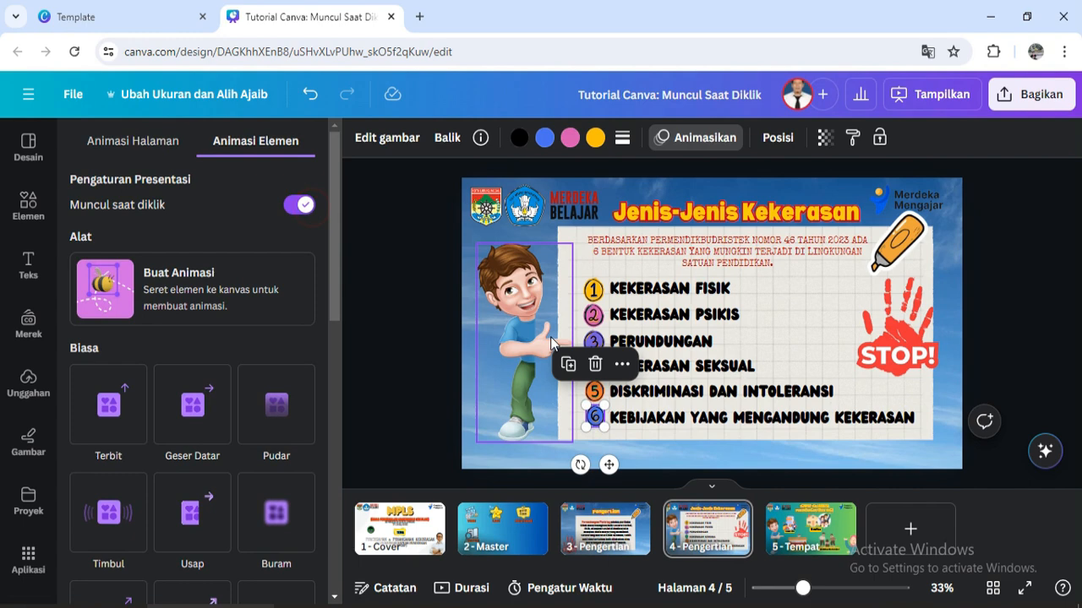
# - Make the "KEBIJAKAN YANG MENGANDUNG KEKERASAN" text appear on click with the Terbit animation
pyautogui.click(705, 423)
pyautogui.click(298, 204)
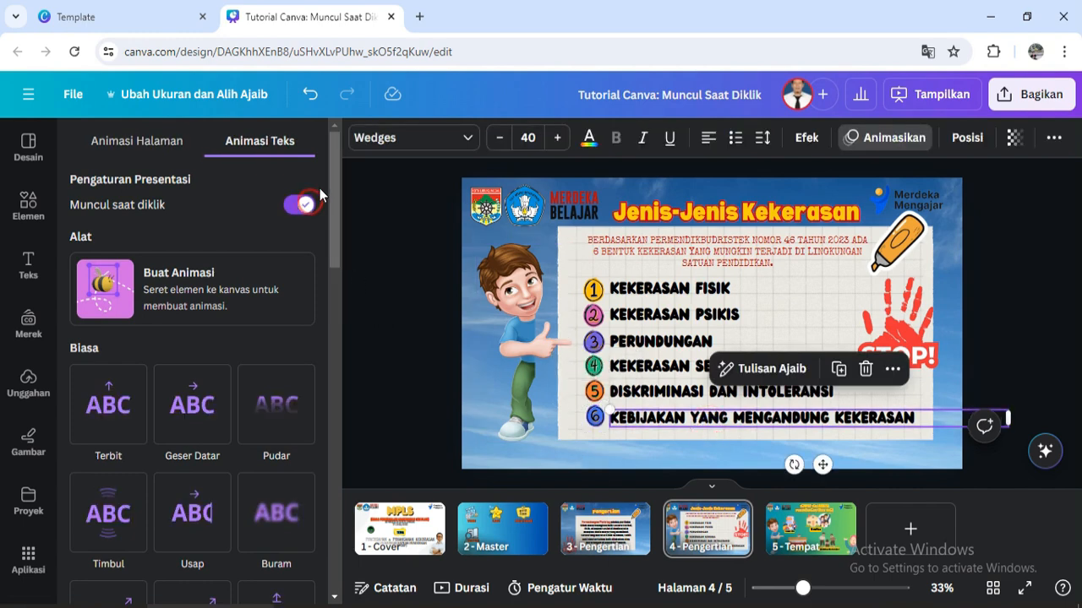
pyautogui.moveTo(334, 180); pyautogui.dragTo(335, 242)
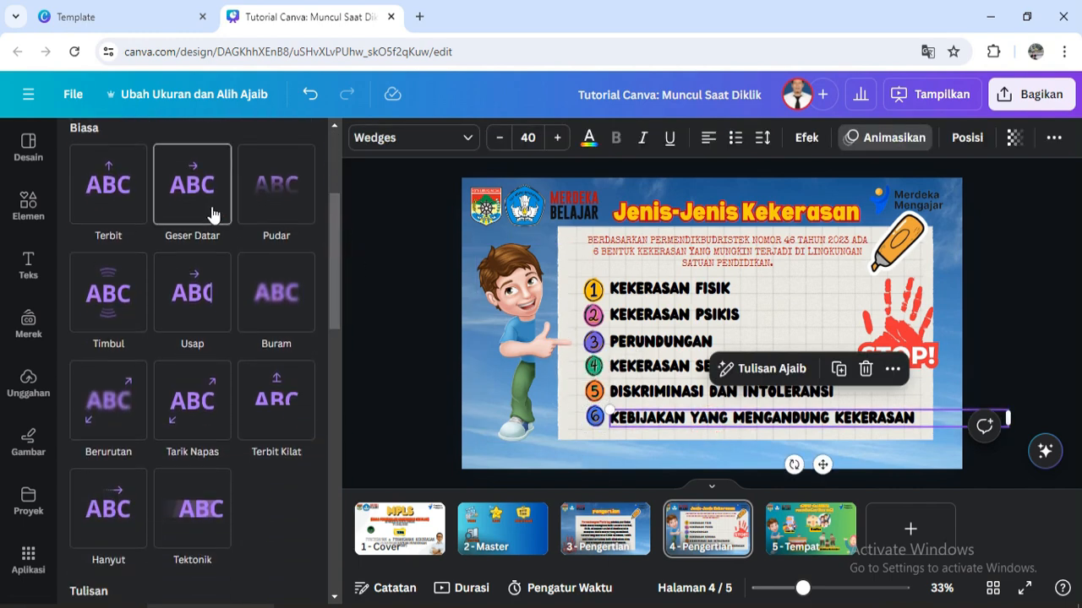
pyautogui.click(122, 197)
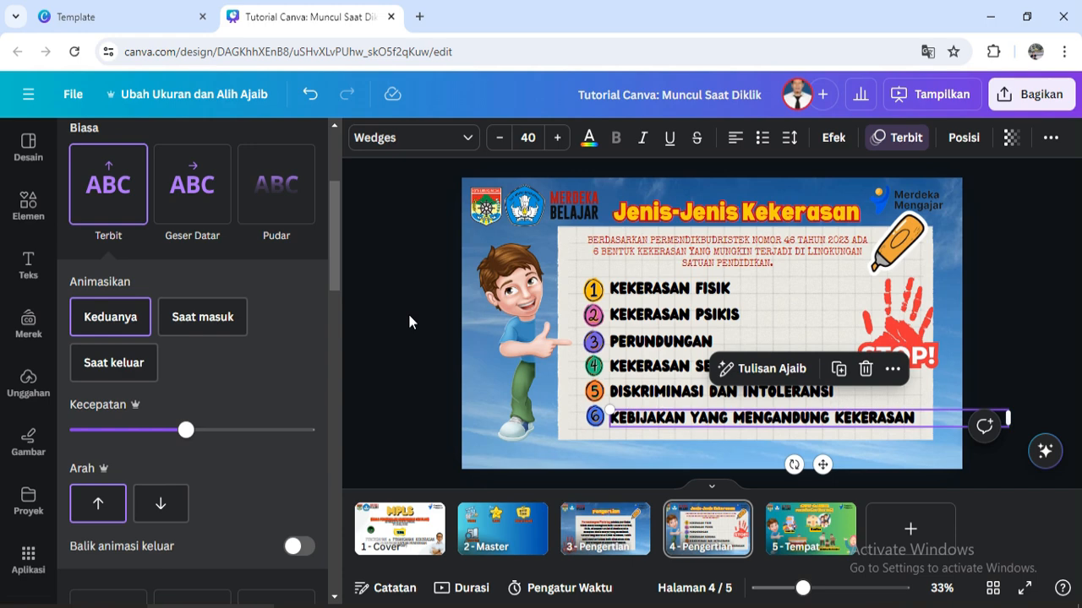
# - Start presenting the design in full screen from the cover page
pyautogui.click(385, 541)
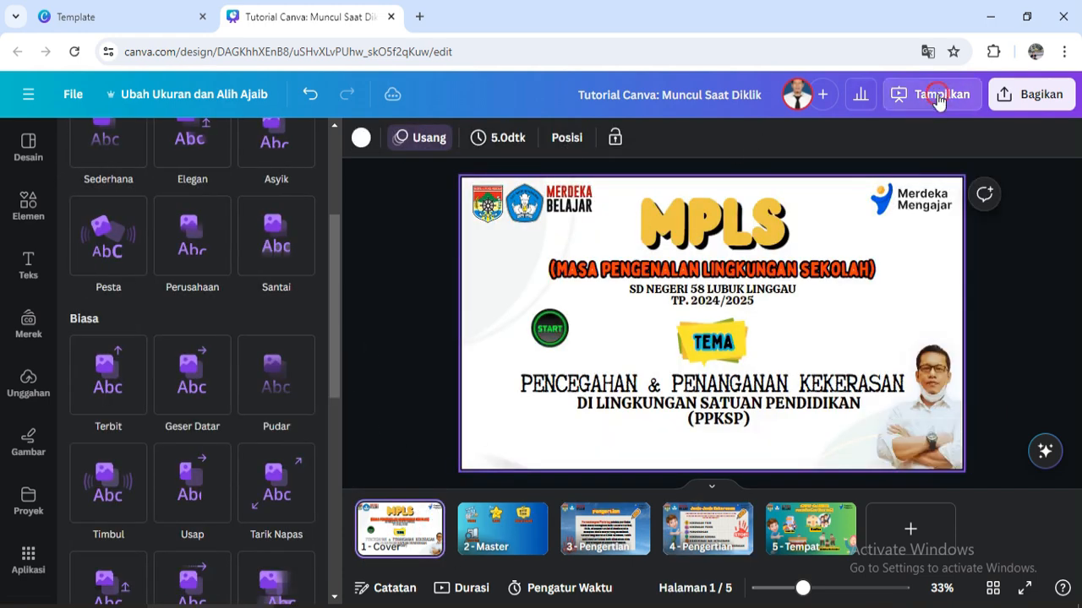
pyautogui.click(937, 97)
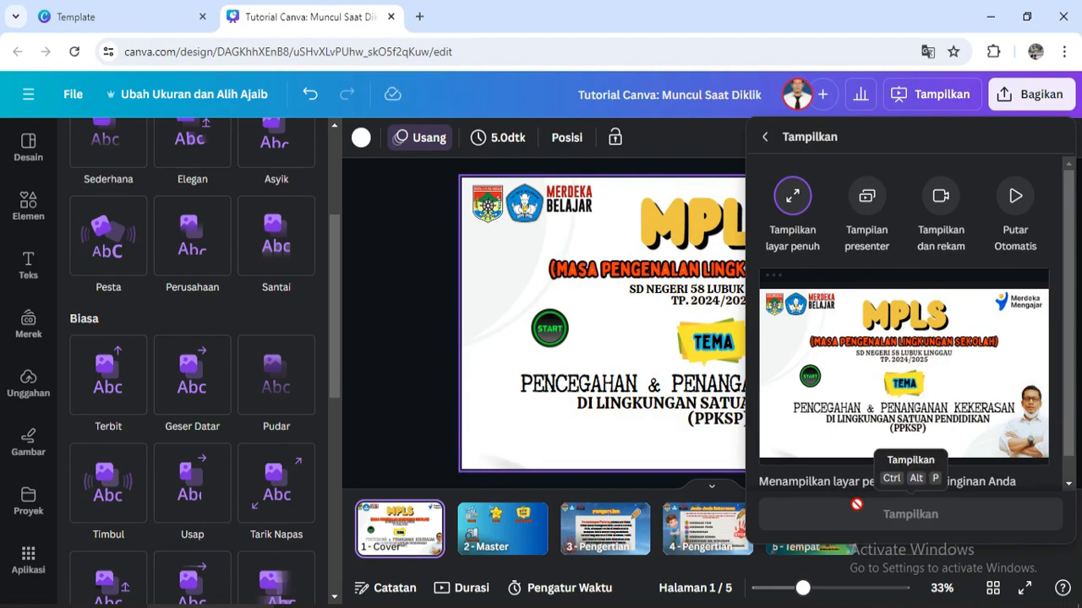
pyautogui.click(869, 514)
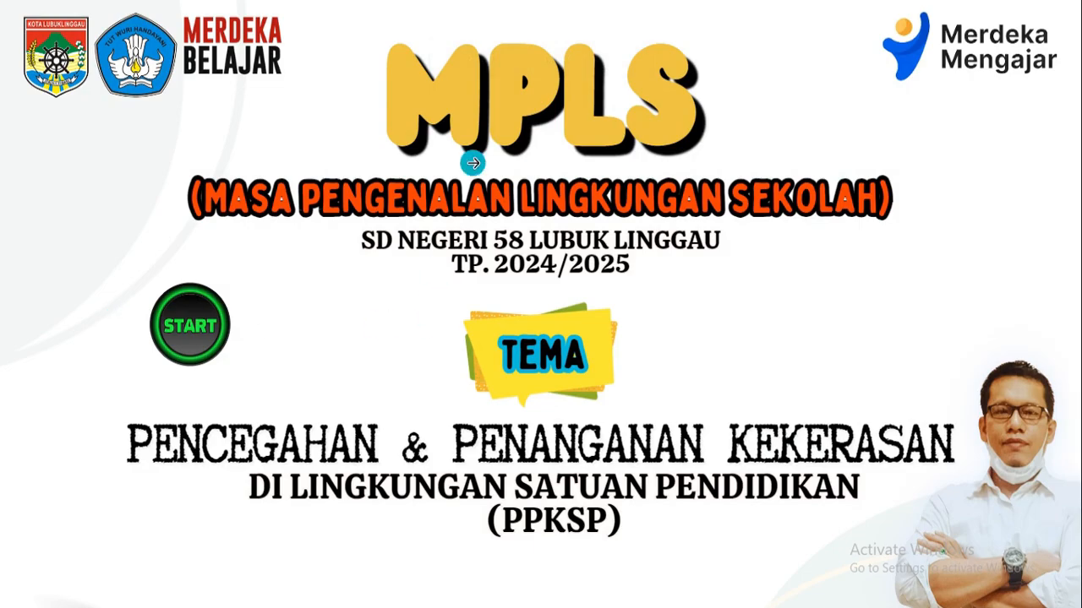
# - Advance past the cover and menu pages, reveal the "Pengertian" title and definition text, and continue to page 4
pyautogui.click(473, 164)
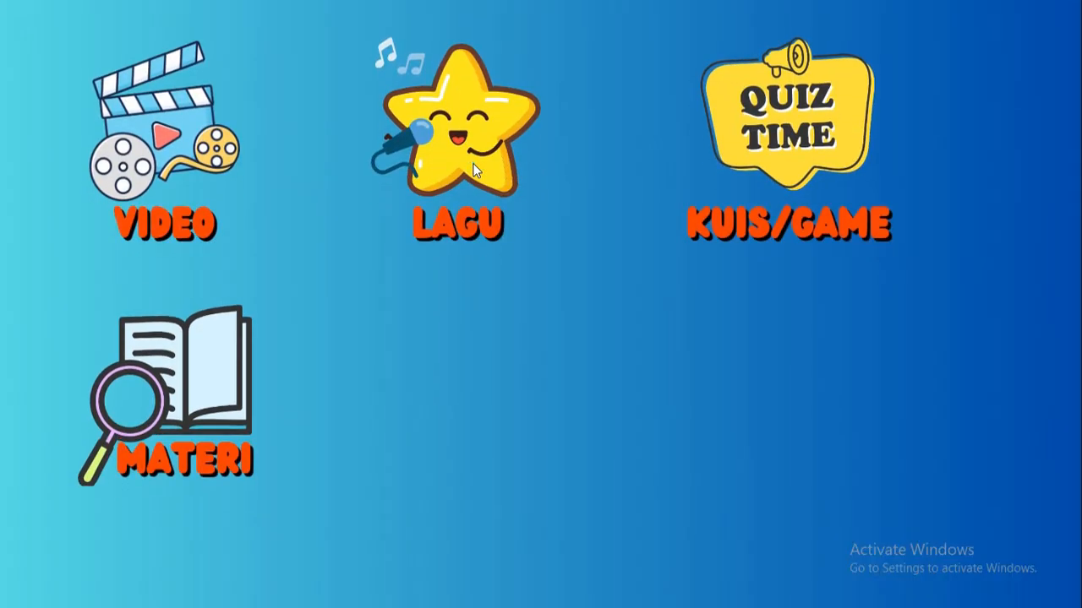
pyautogui.click(473, 163)
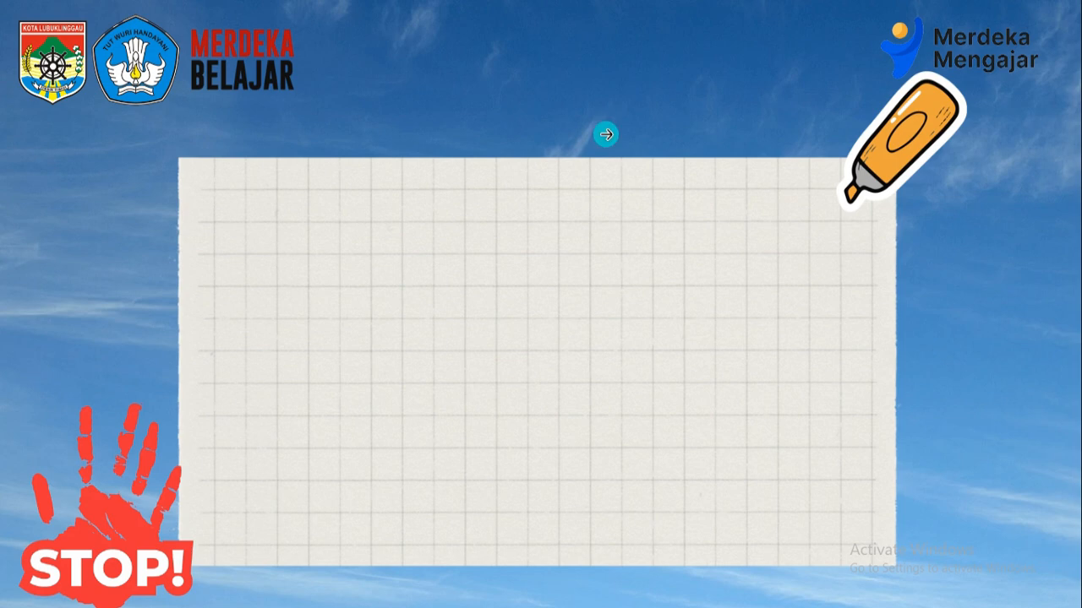
pyautogui.click(604, 137)
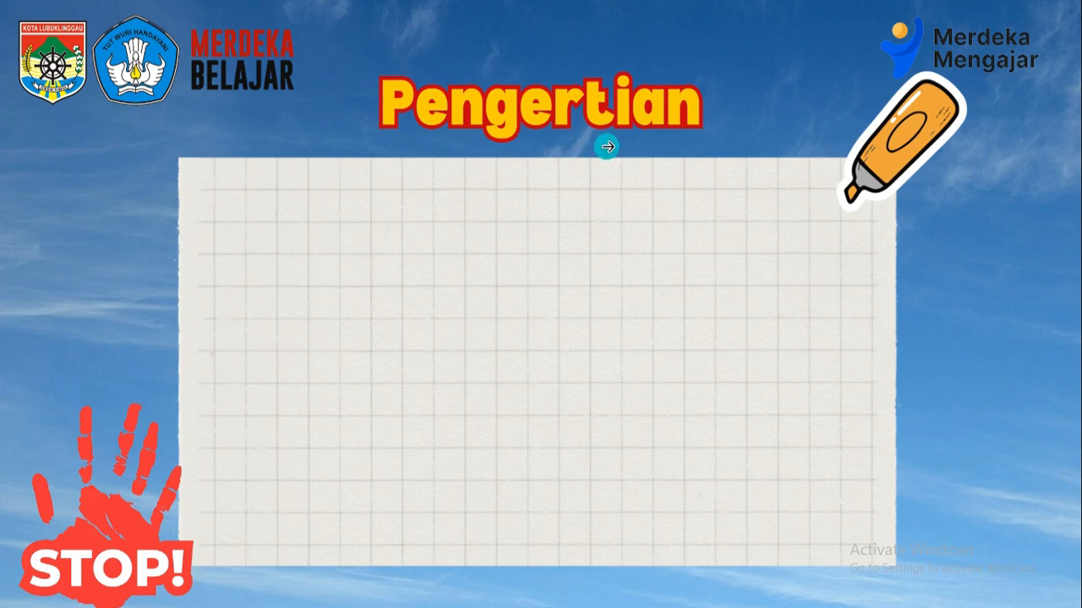
pyautogui.click(582, 207)
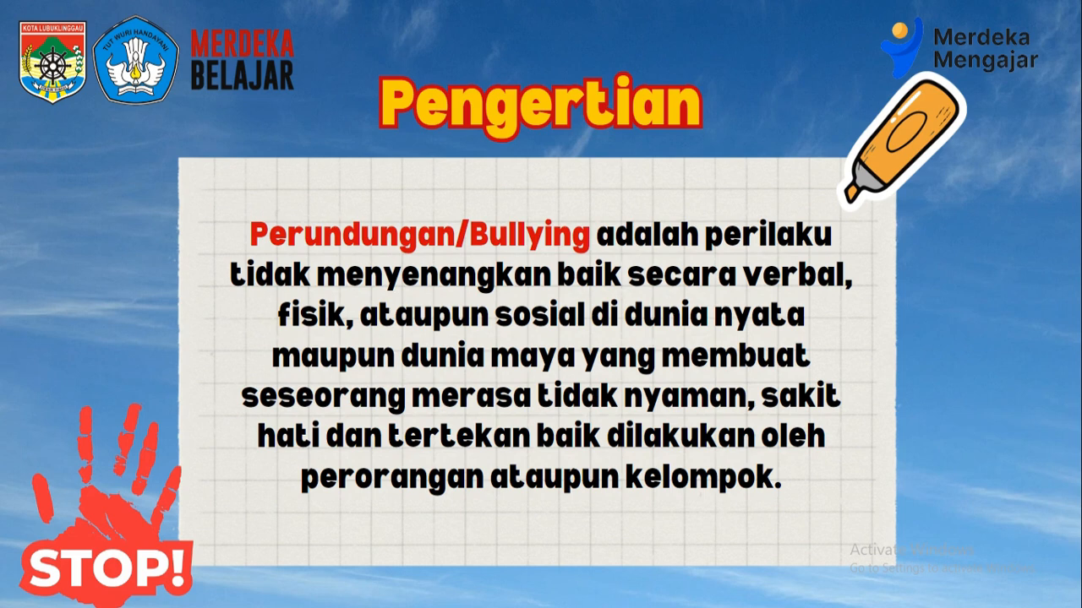
pyautogui.click(582, 208)
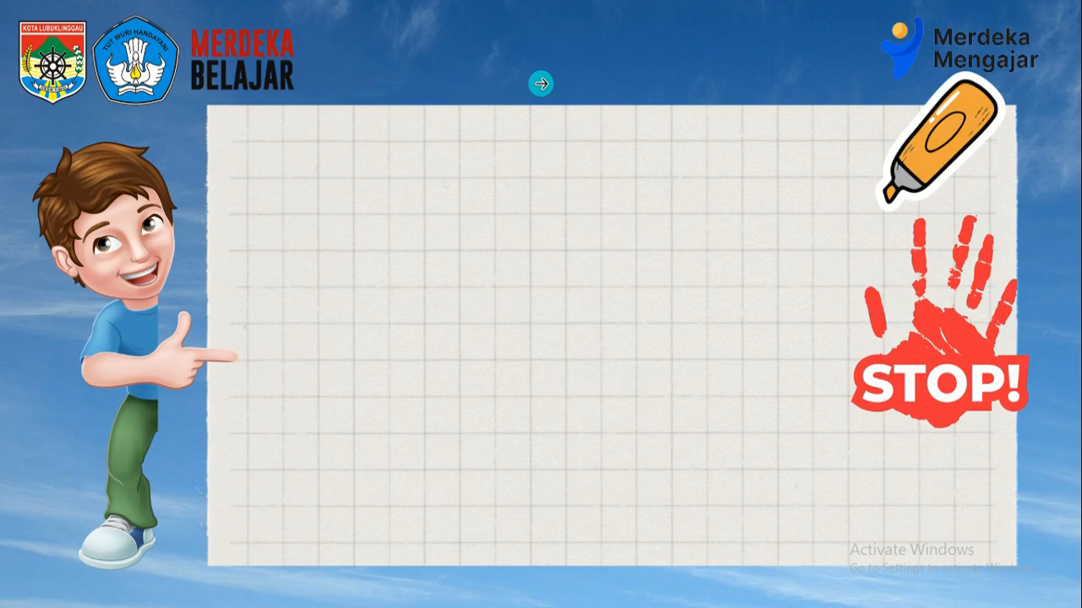
# - Reveal the "Jenis-Jenis Kekerasan" title, the regulation text and the numbered items one after another in the presentation
pyautogui.click(553, 71)
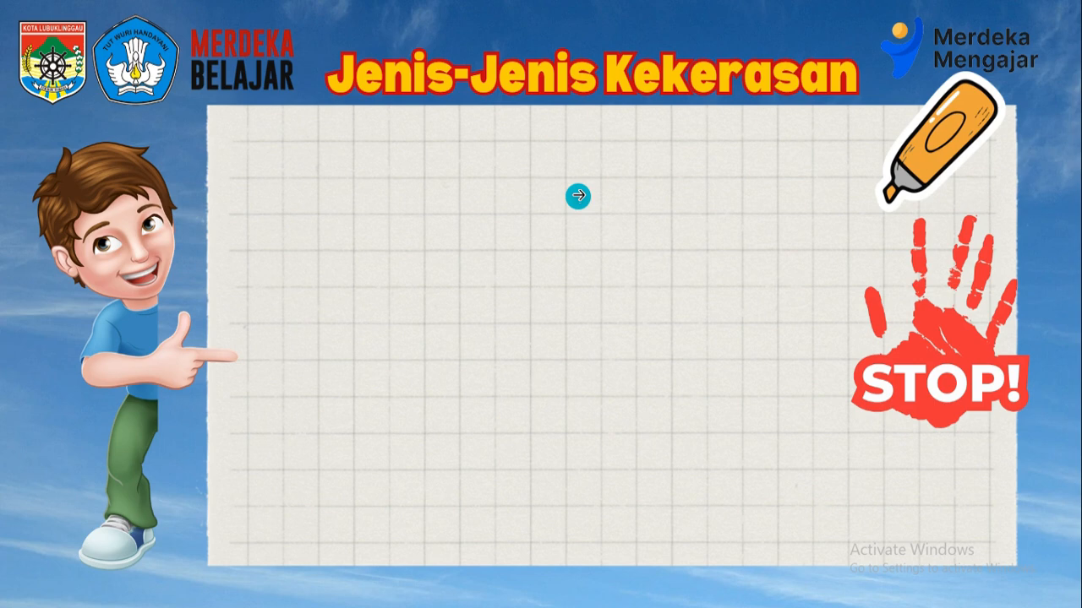
pyautogui.click(583, 171)
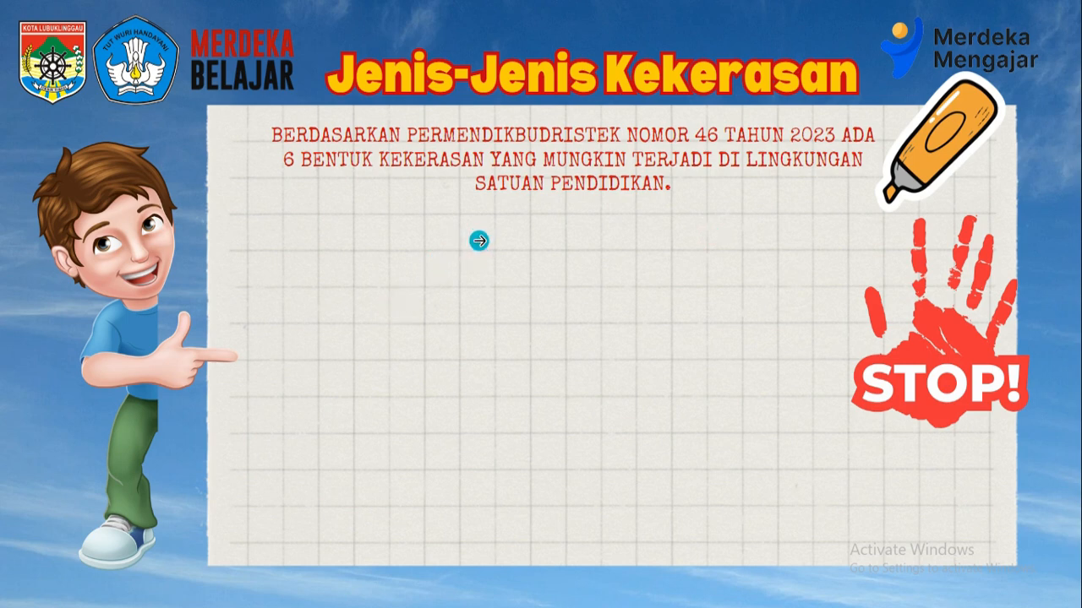
pyautogui.click(479, 241)
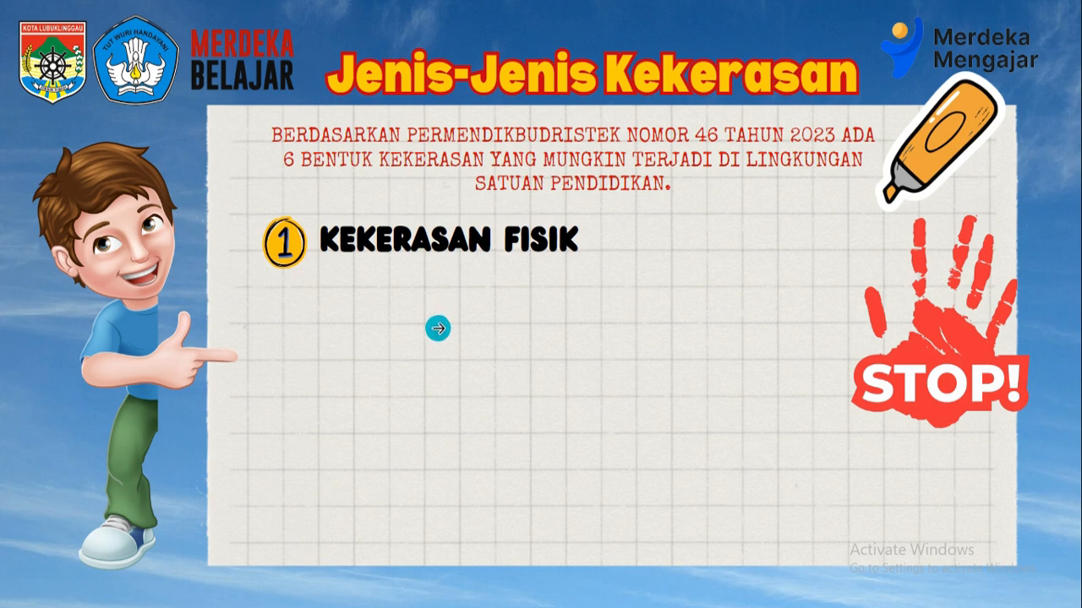
pyautogui.click(439, 325)
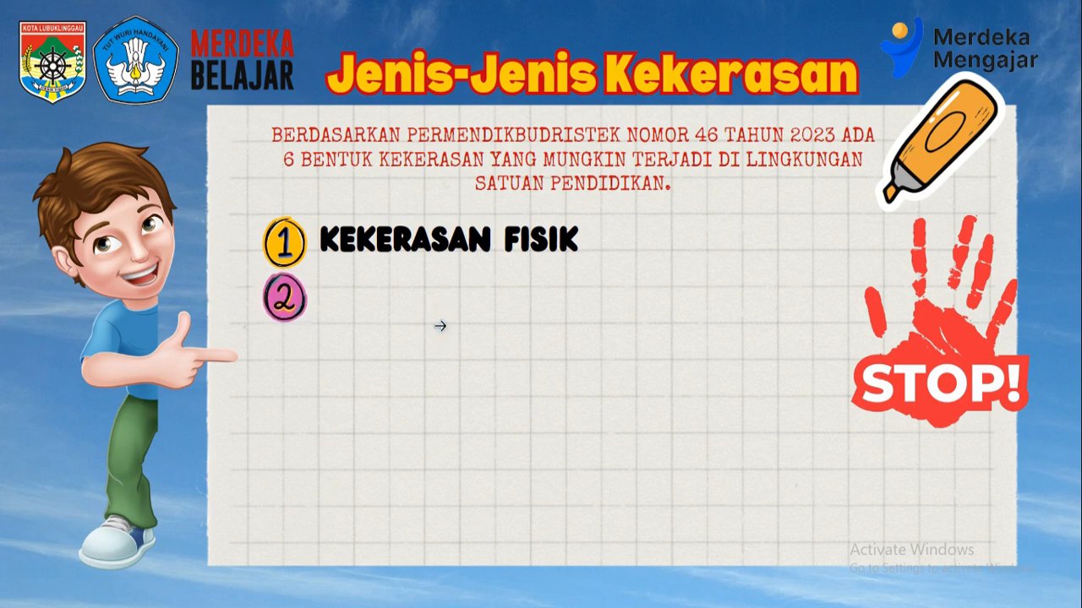
pyautogui.click(439, 326)
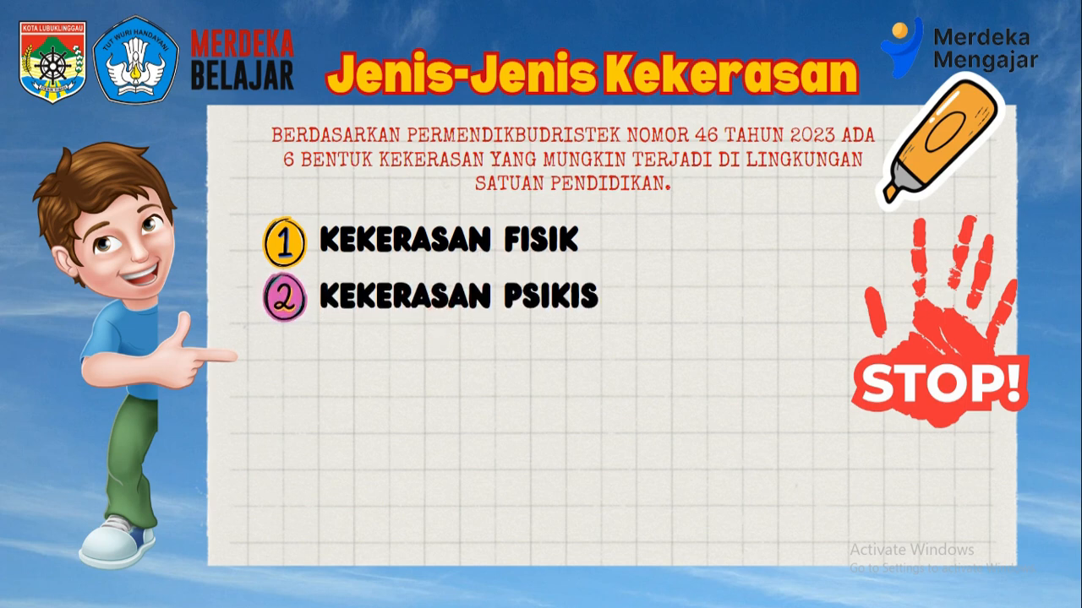